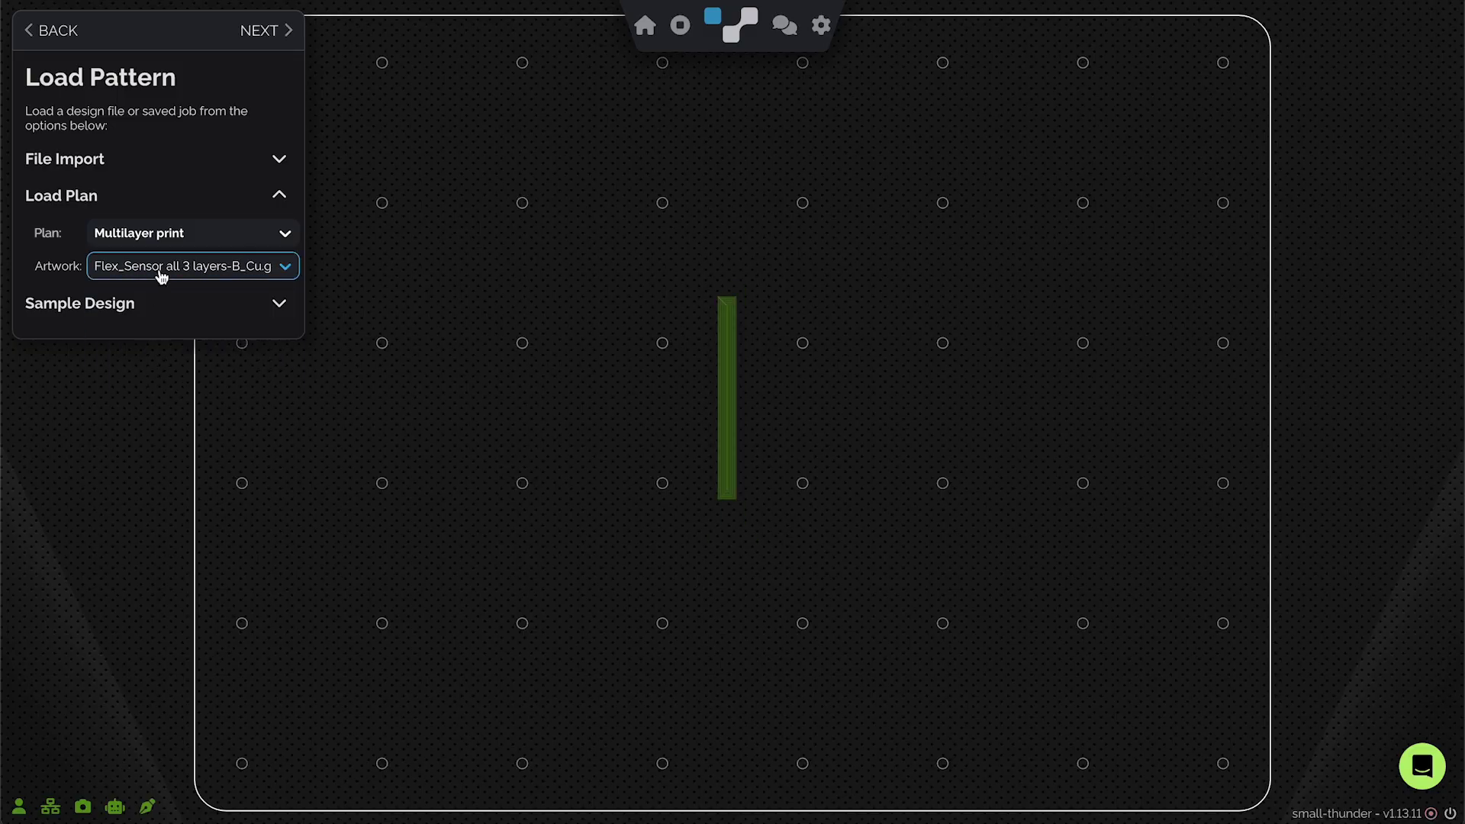
# Preview the F_Silks and adhesive artwork layers, then open the four-layer flex sensor plan.
pyautogui.click(162, 276)
pyautogui.click(163, 340)
pyautogui.click(165, 267)
pyautogui.click(173, 376)
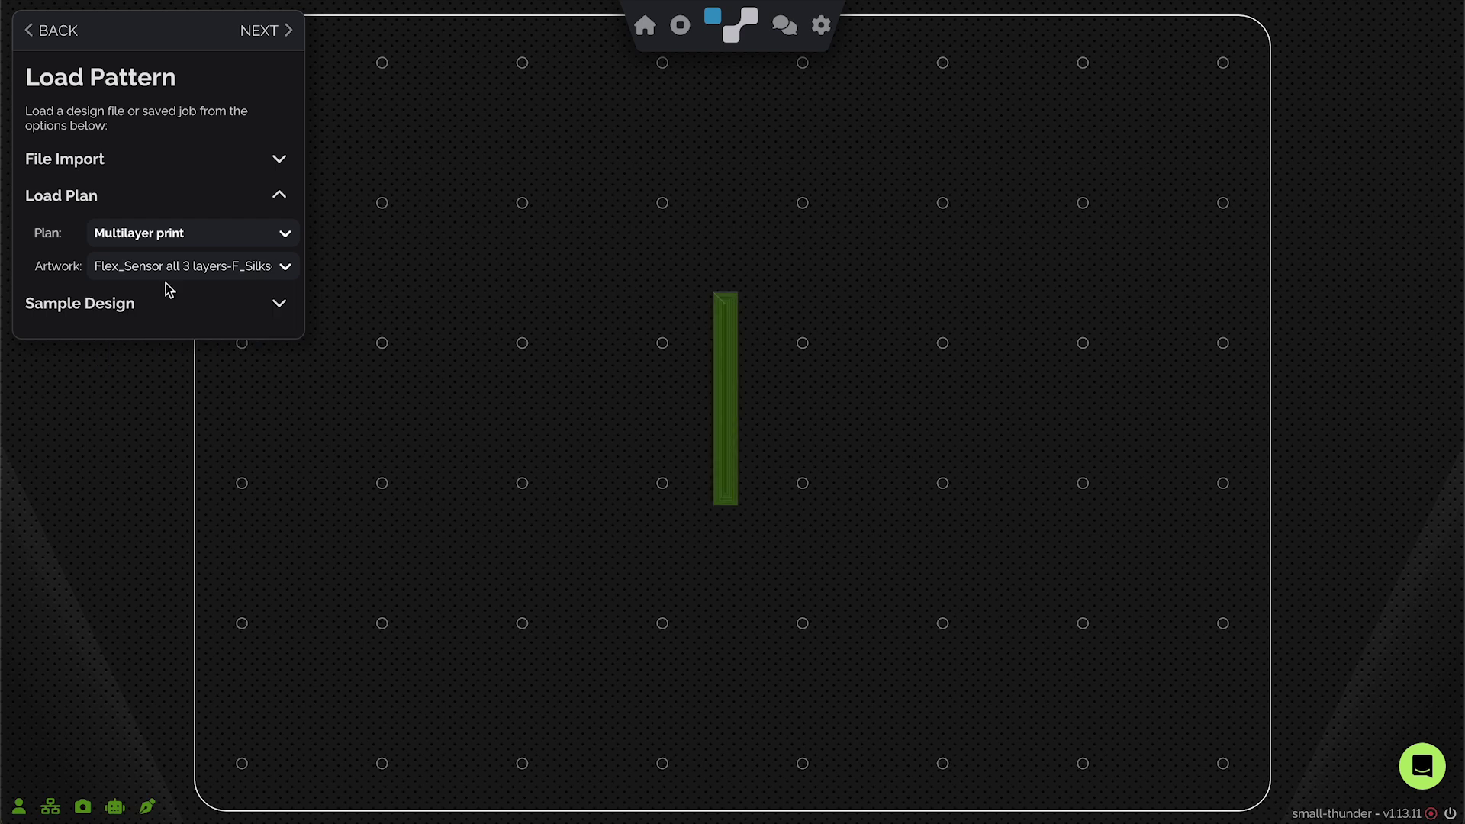
pyautogui.click(166, 268)
pyautogui.click(160, 293)
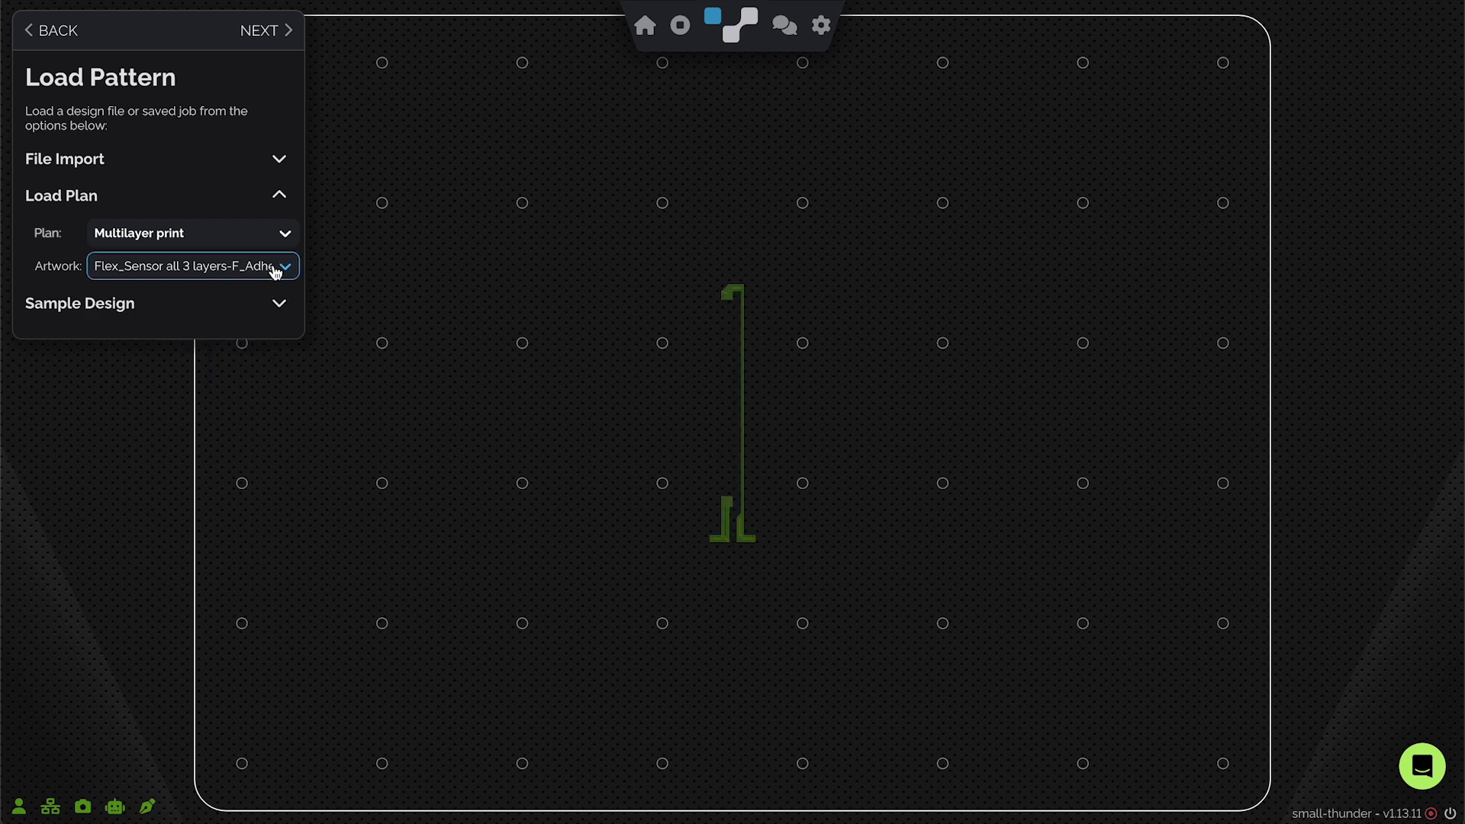
pyautogui.click(1007, 496)
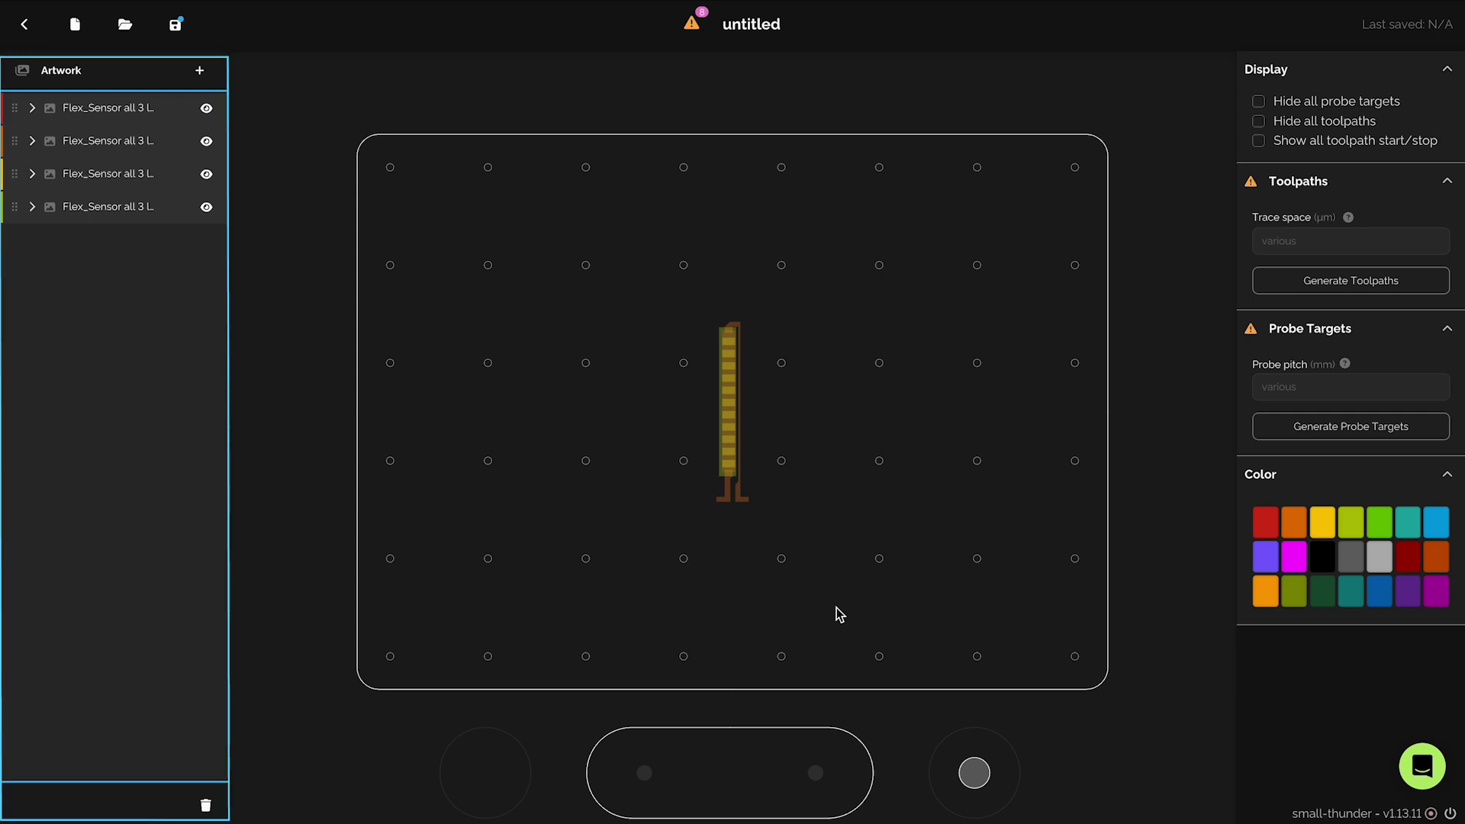
# Move the orange Flex_Sensor layer to the top and inspect the third layer's trace.
pyautogui.click(34, 143)
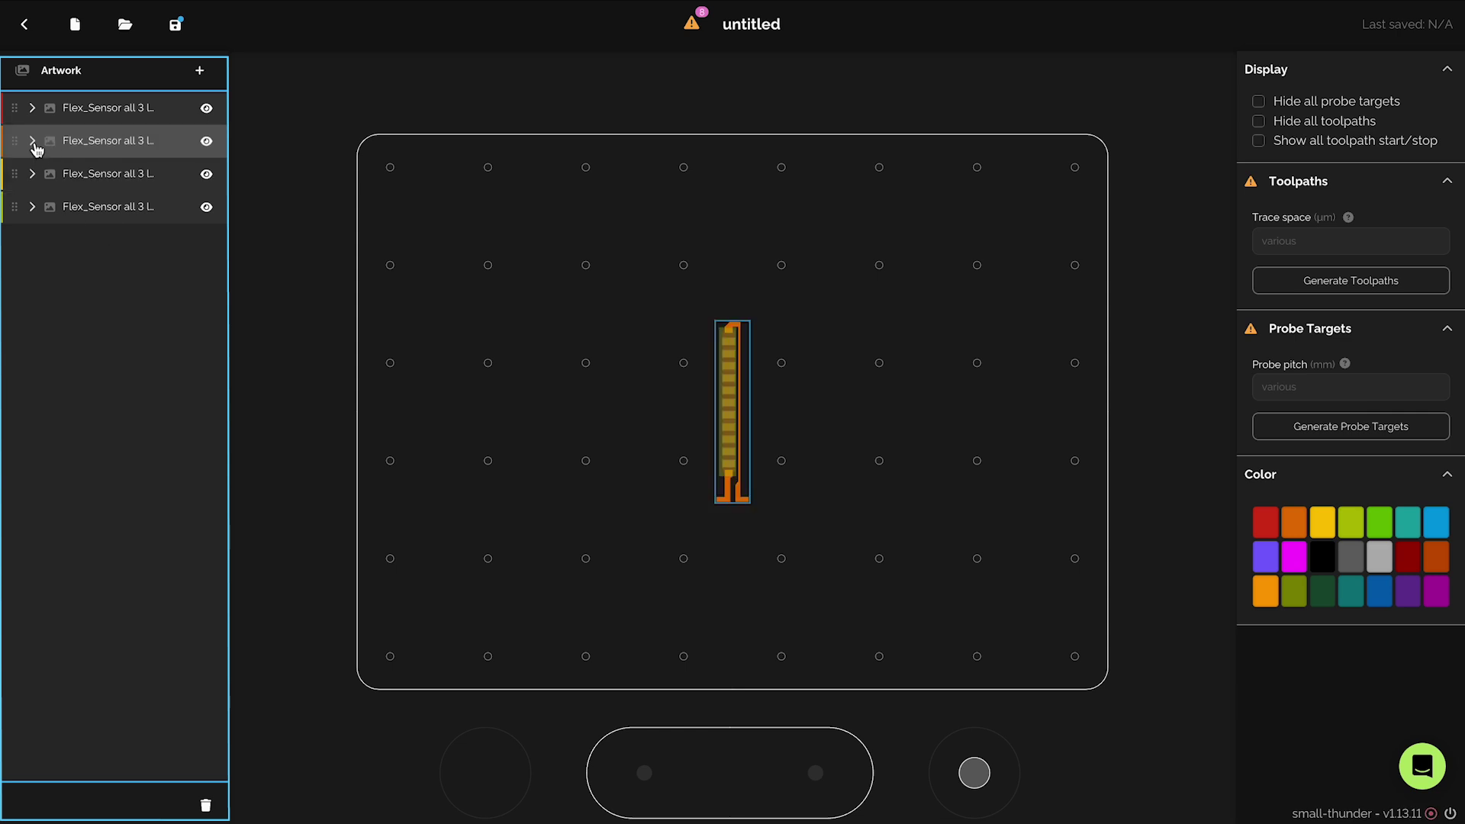
pyautogui.click(34, 143)
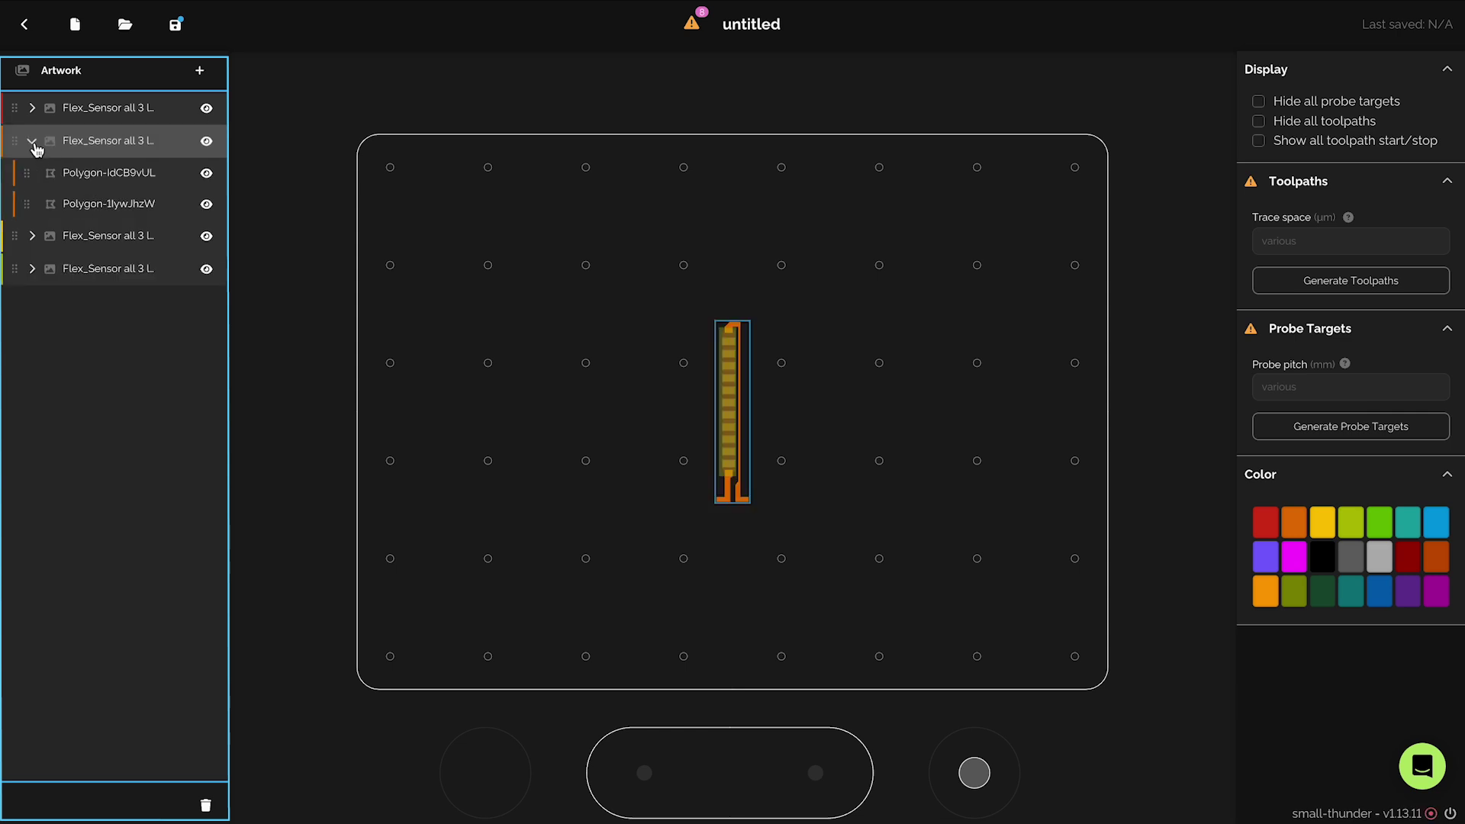
pyautogui.click(33, 141)
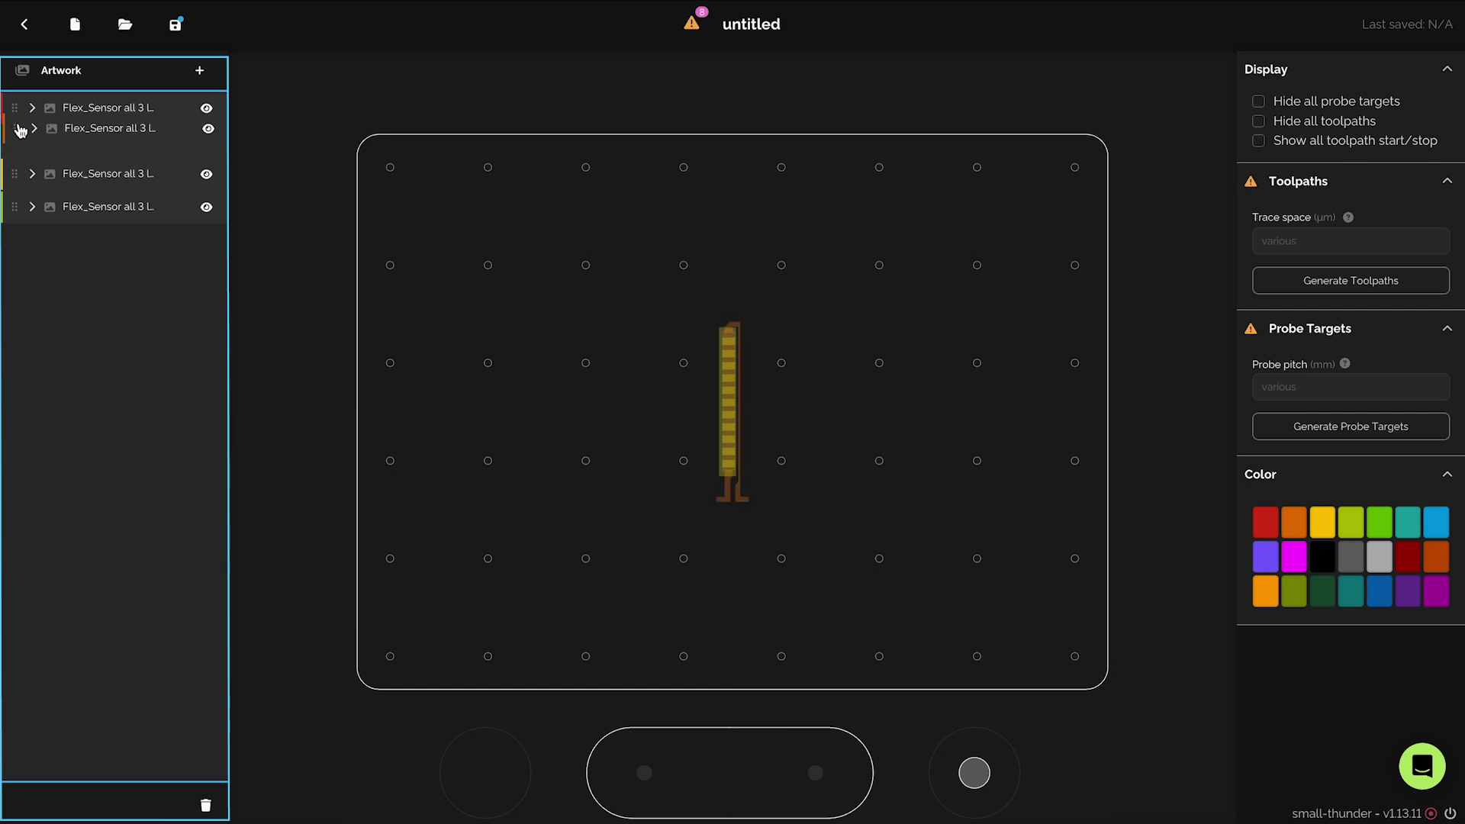
pyautogui.moveTo(15, 140); pyautogui.dragTo(19, 105)
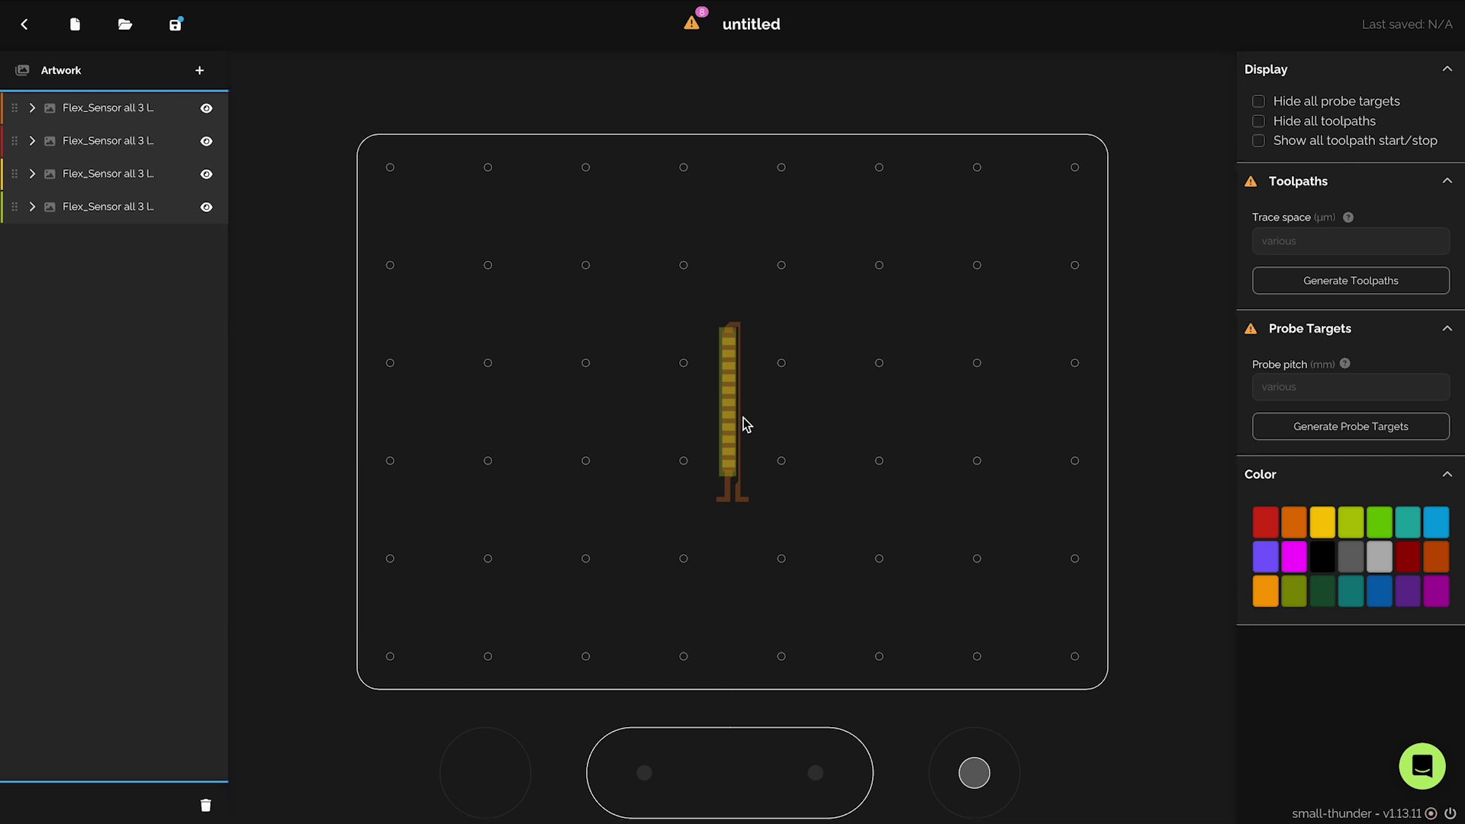
pyautogui.scroll(3, 726, 394)
pyautogui.scroll(3, 726, 393)
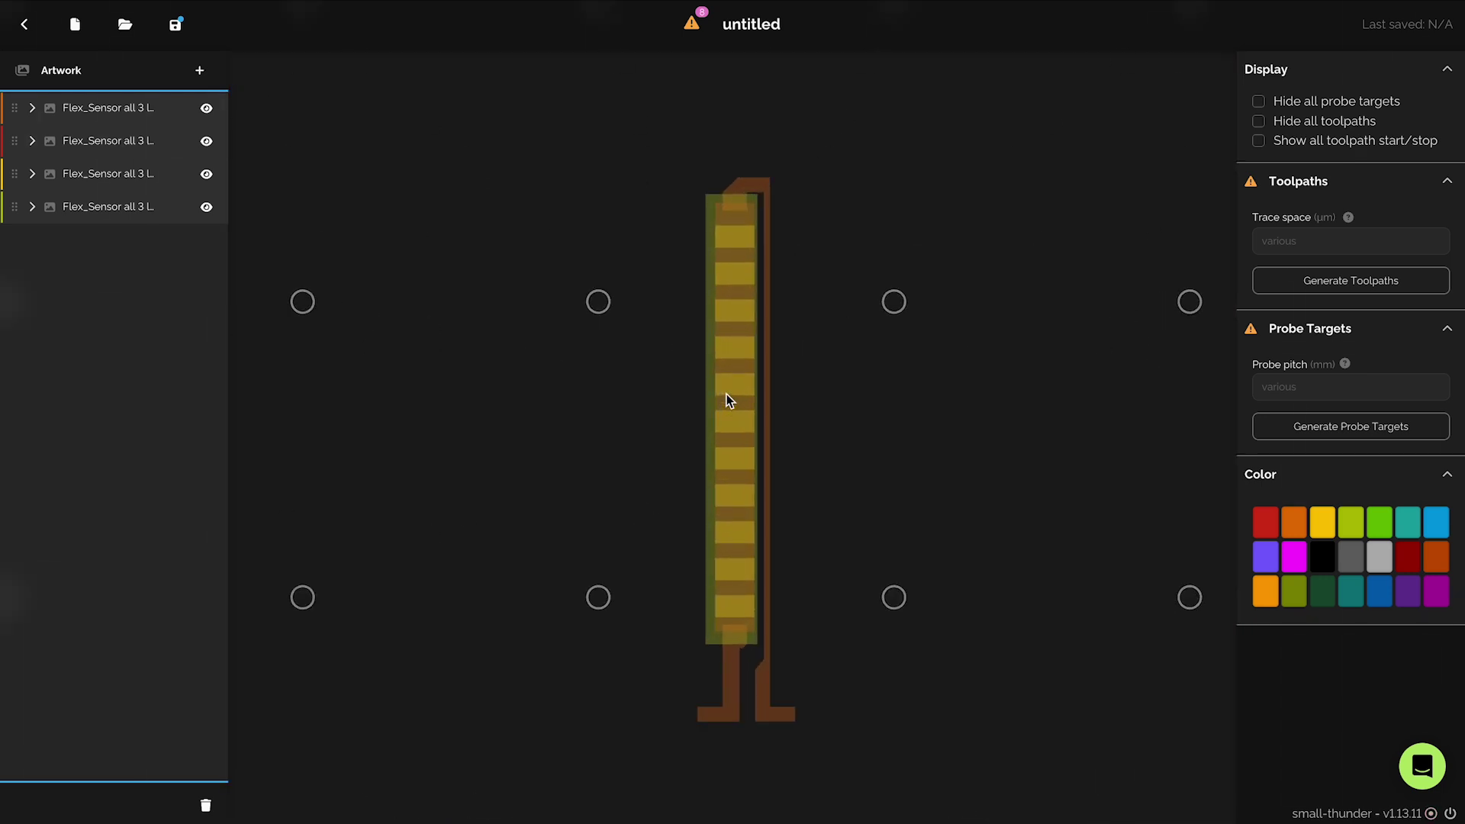
pyautogui.click(128, 175)
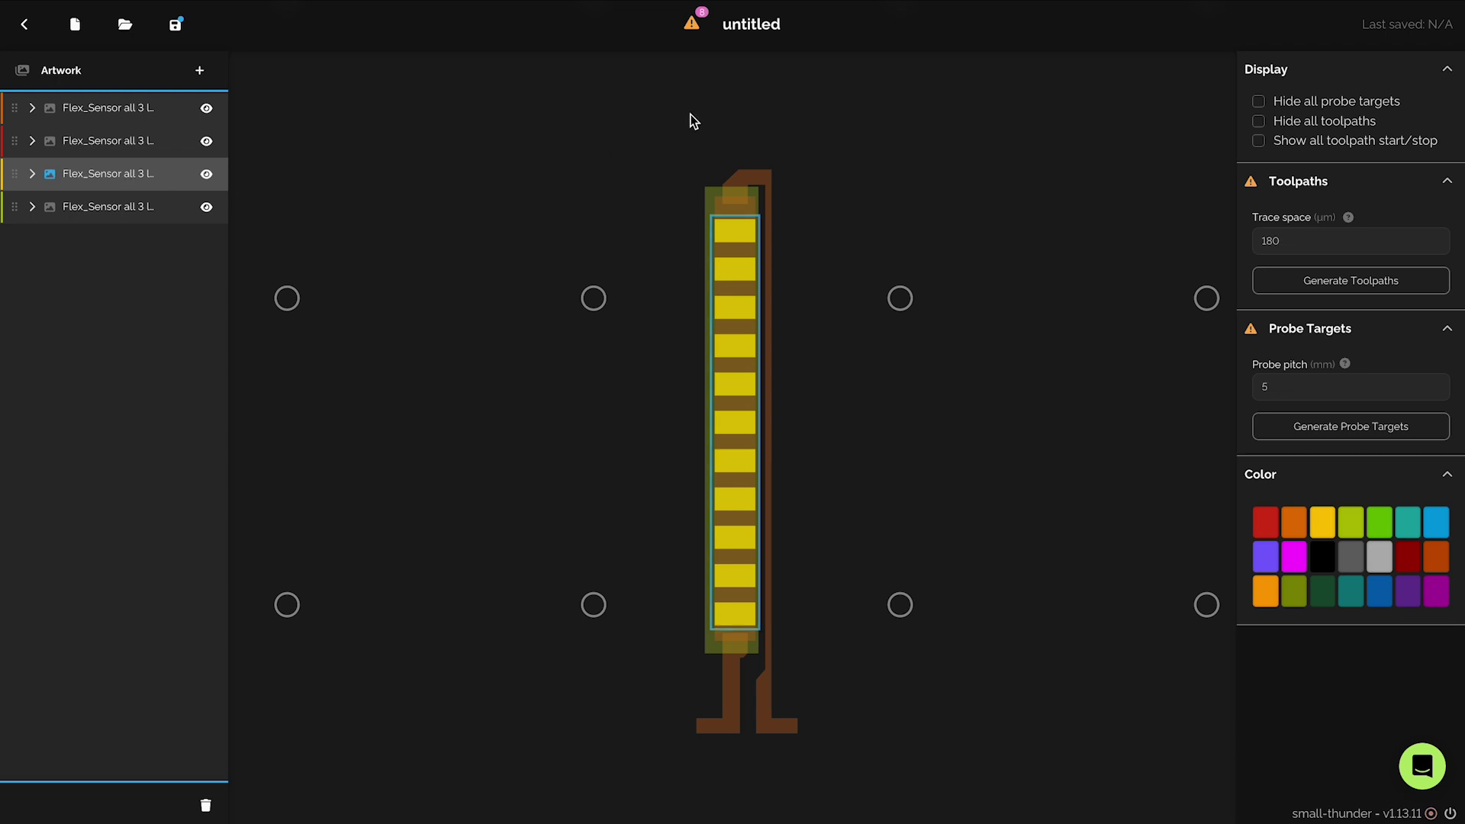
pyautogui.click(761, 175)
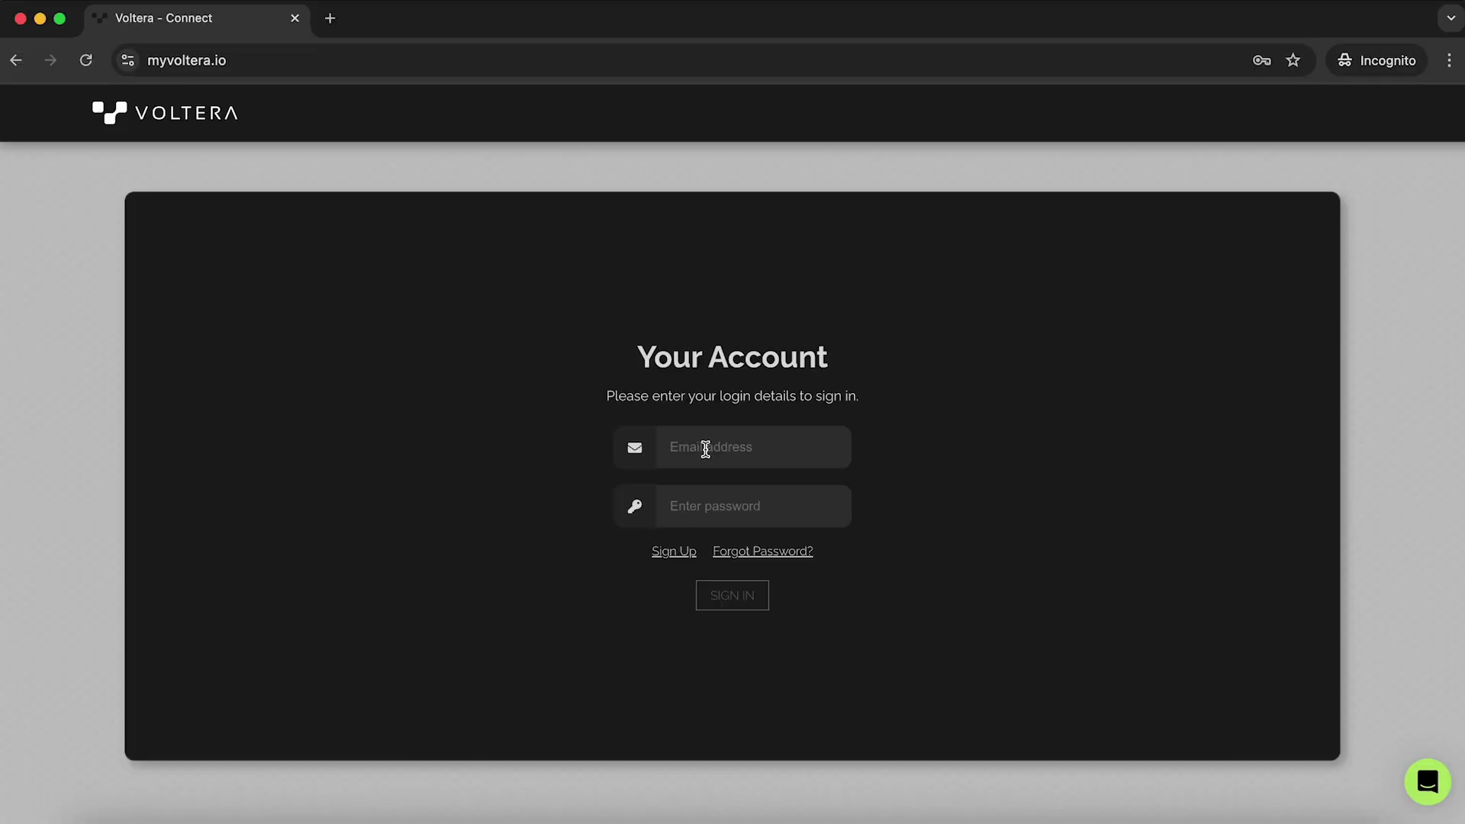
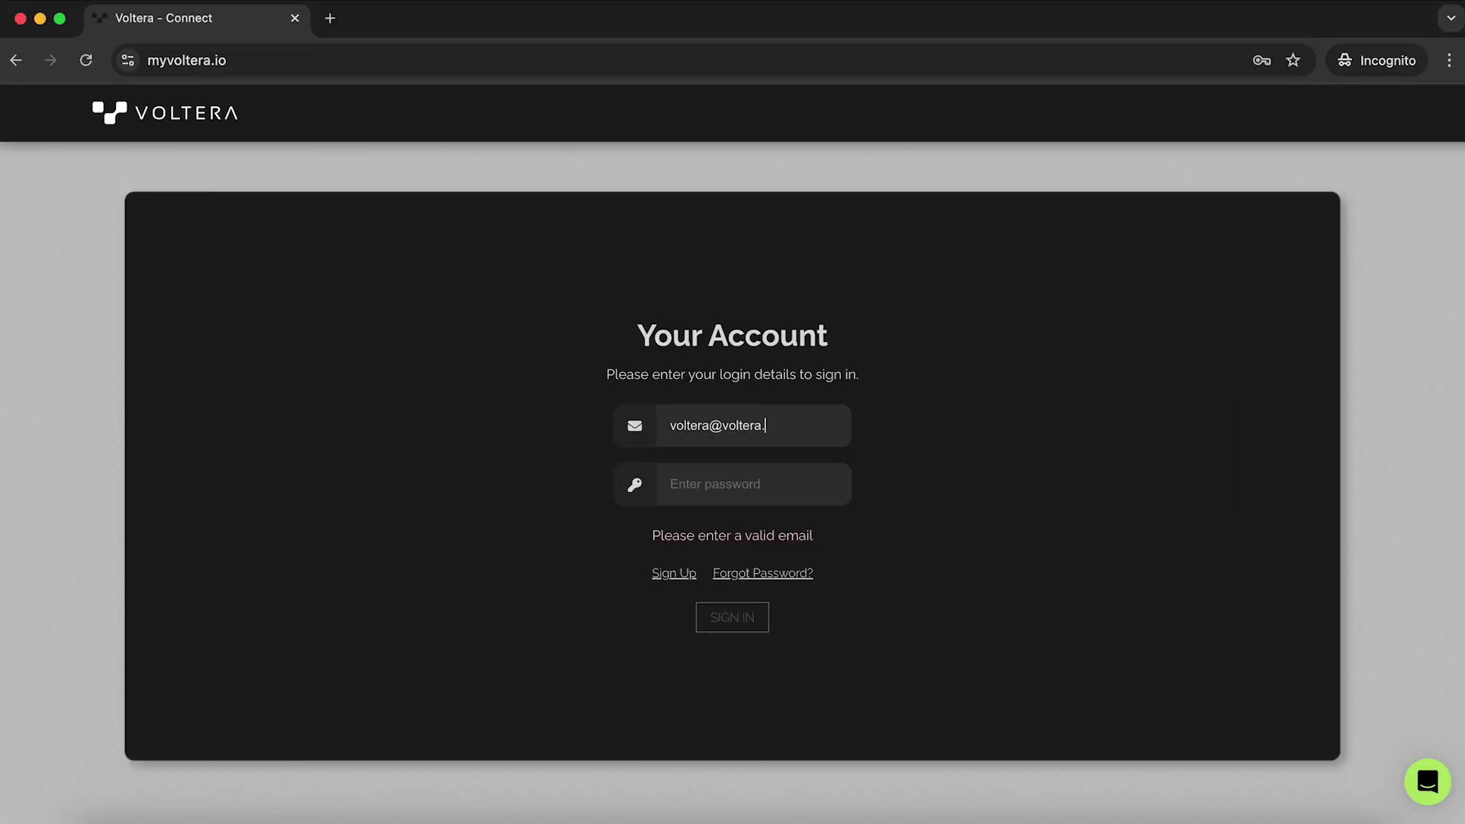
# Sign in with the account e-mail and password, then connect to the online printer.
pyautogui.press('Tab')
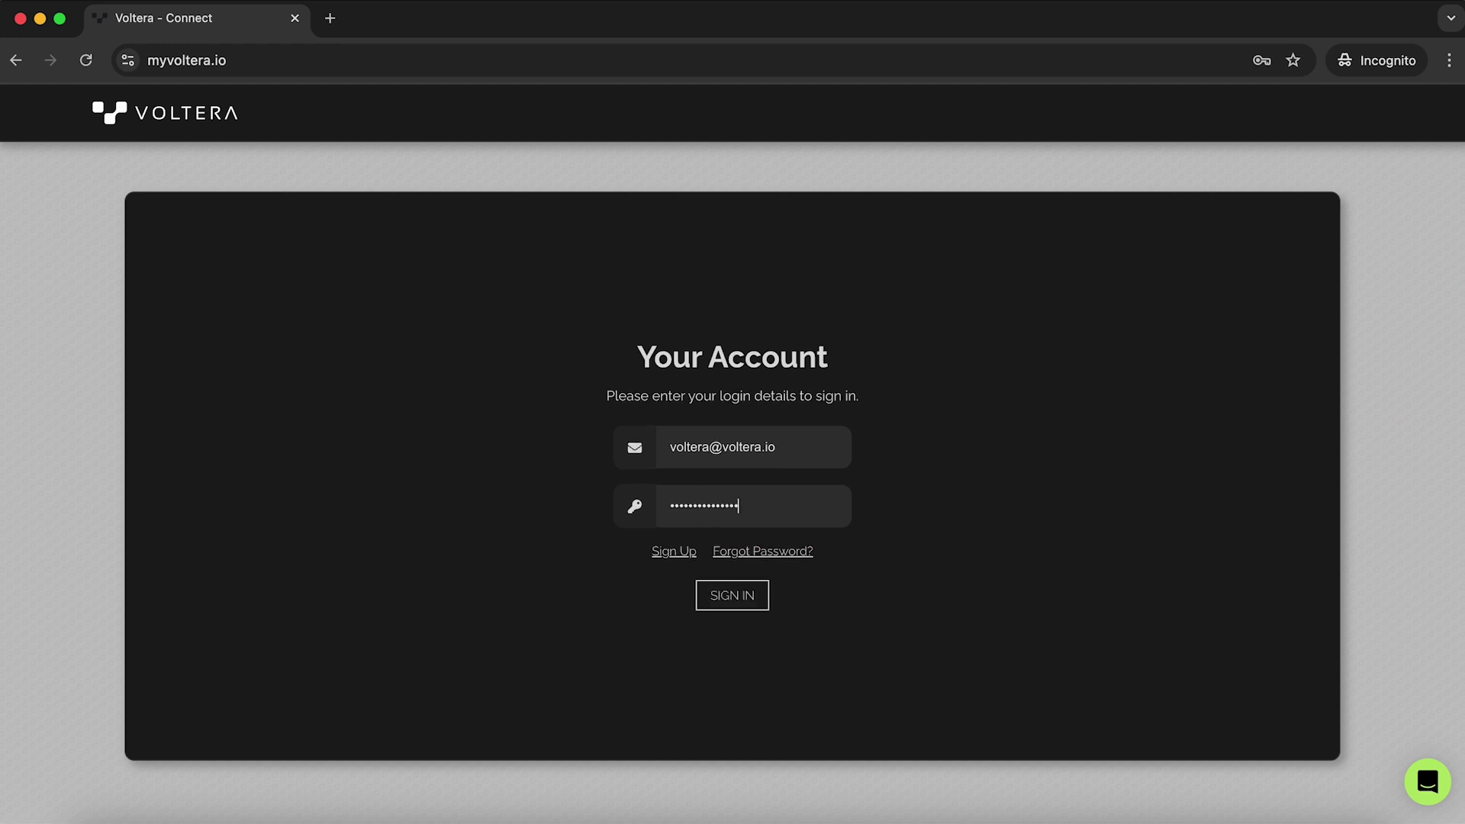
pyautogui.click(737, 595)
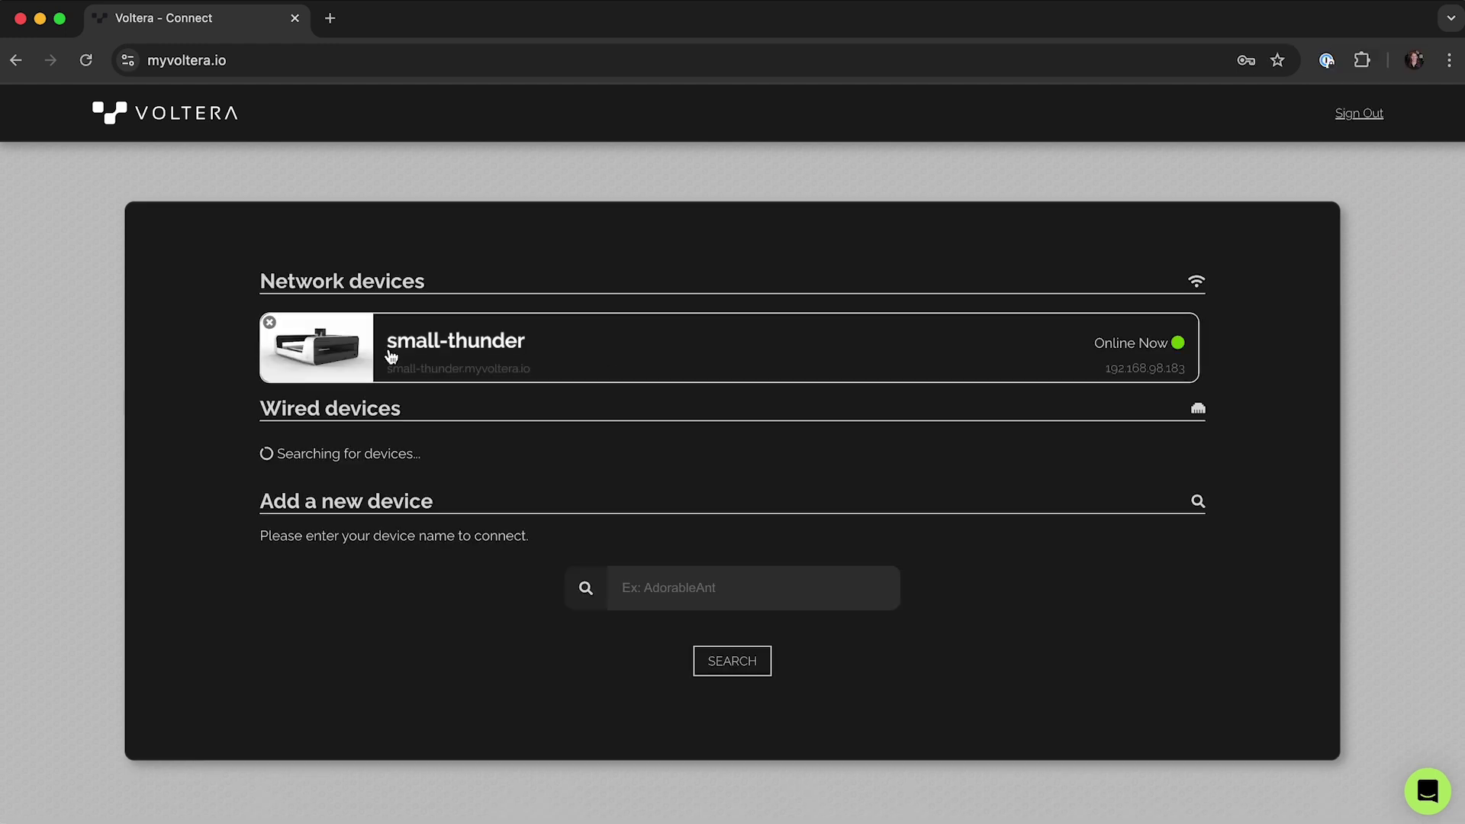
pyautogui.click(389, 354)
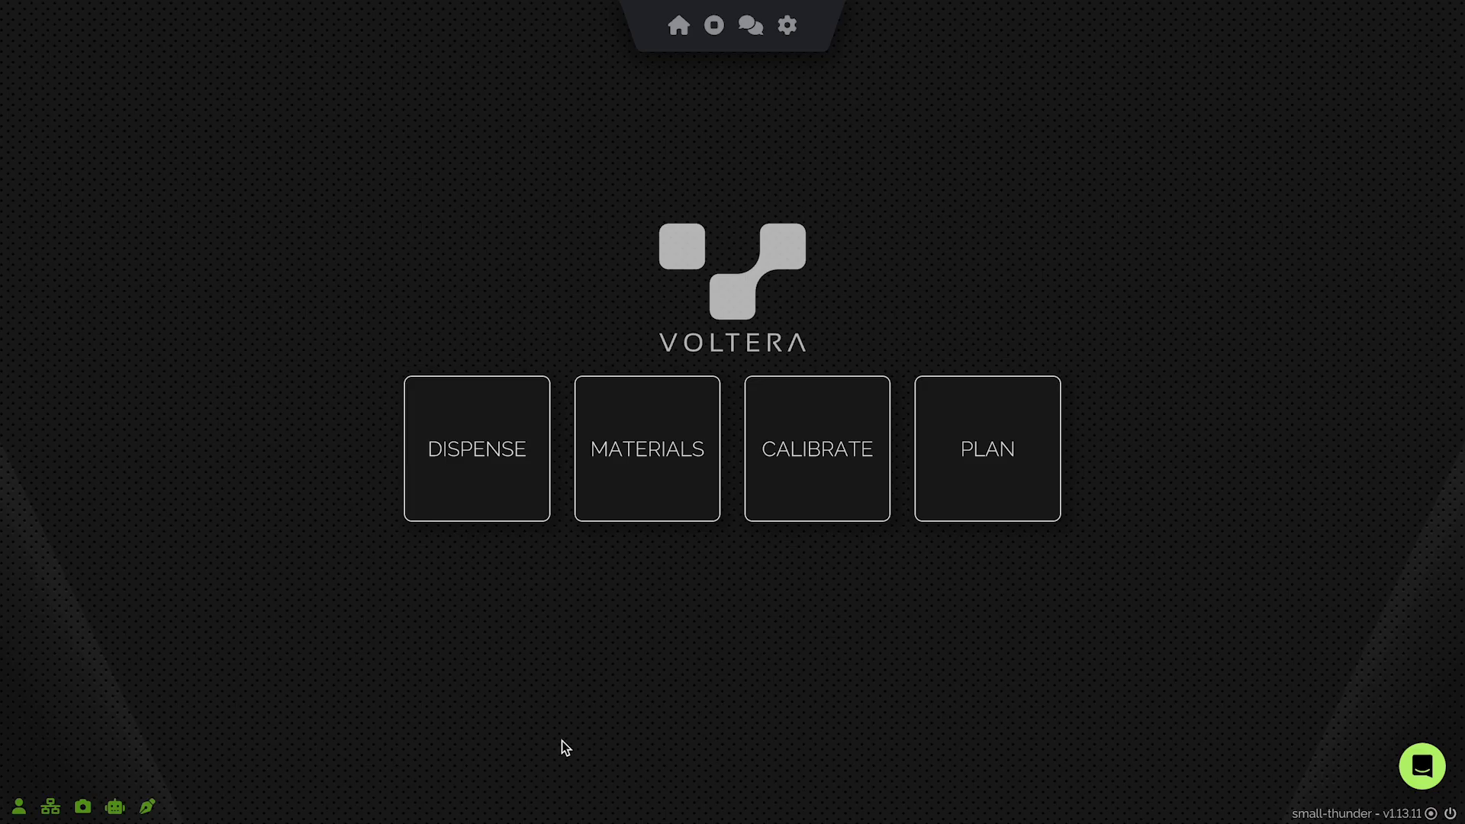
# Start a new plan from all four uploaded Flex Sensor .gbr files.
pyautogui.click(964, 451)
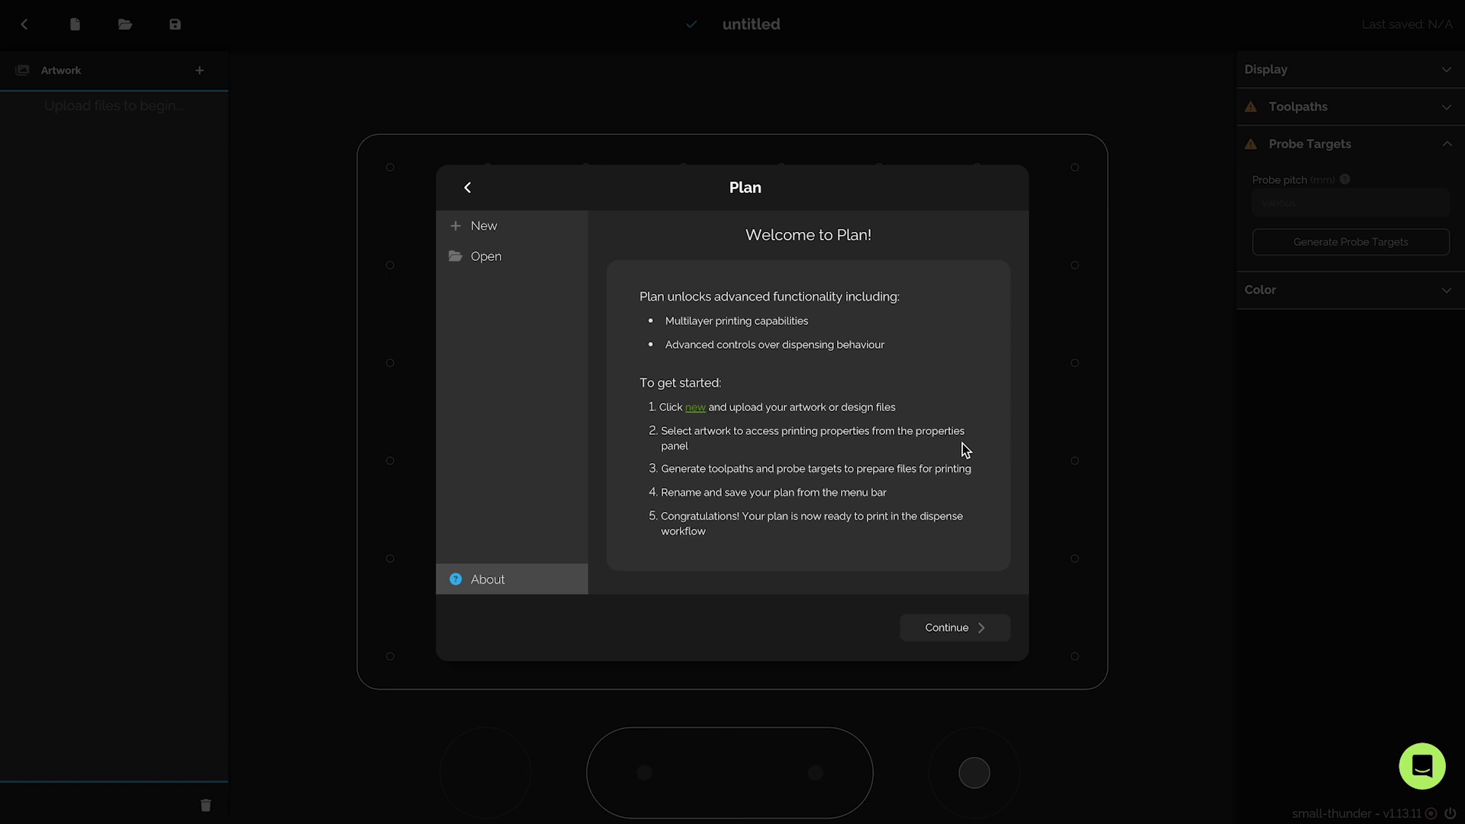
pyautogui.click(494, 238)
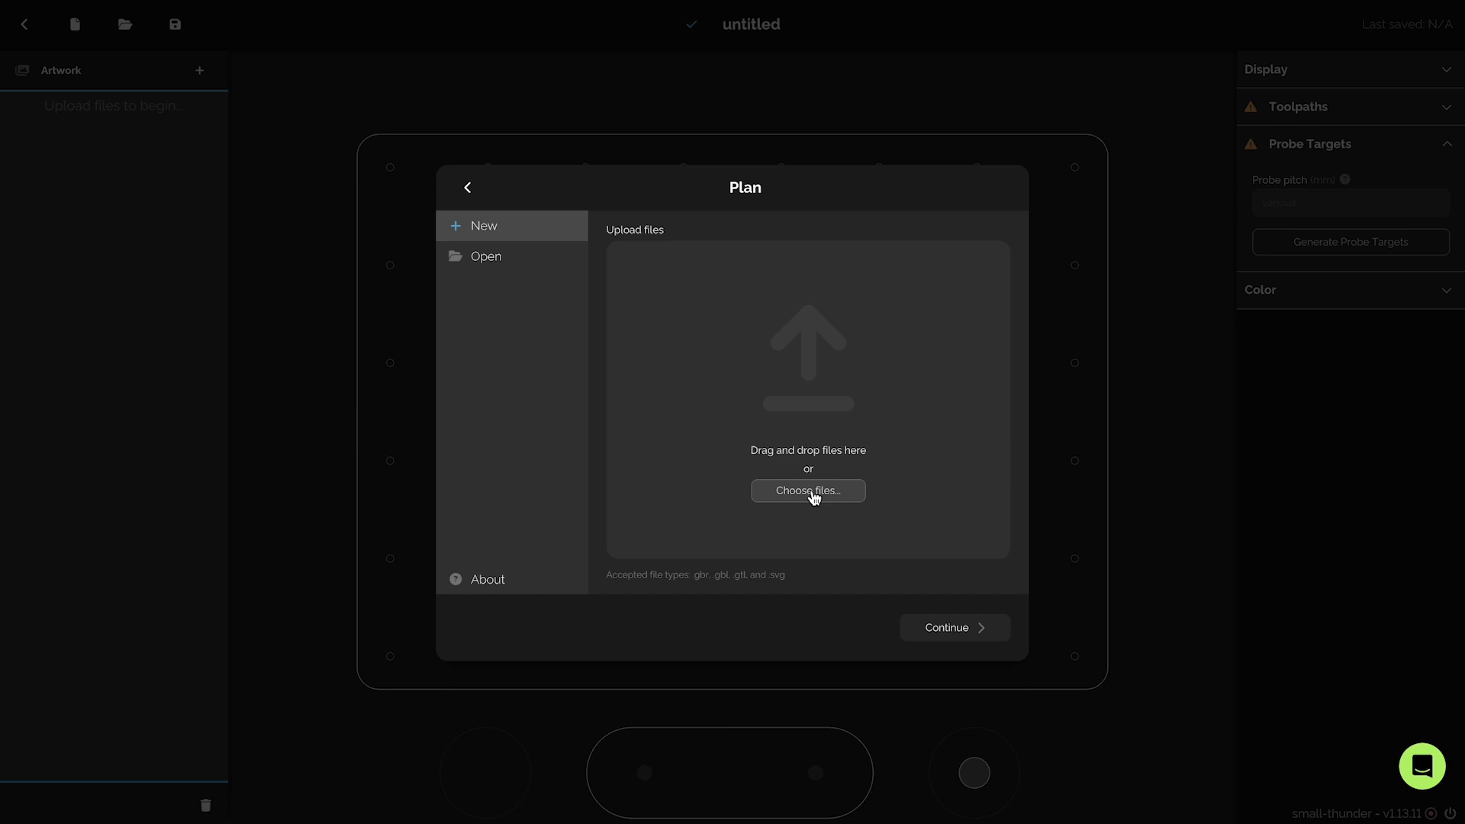
pyautogui.click(814, 497)
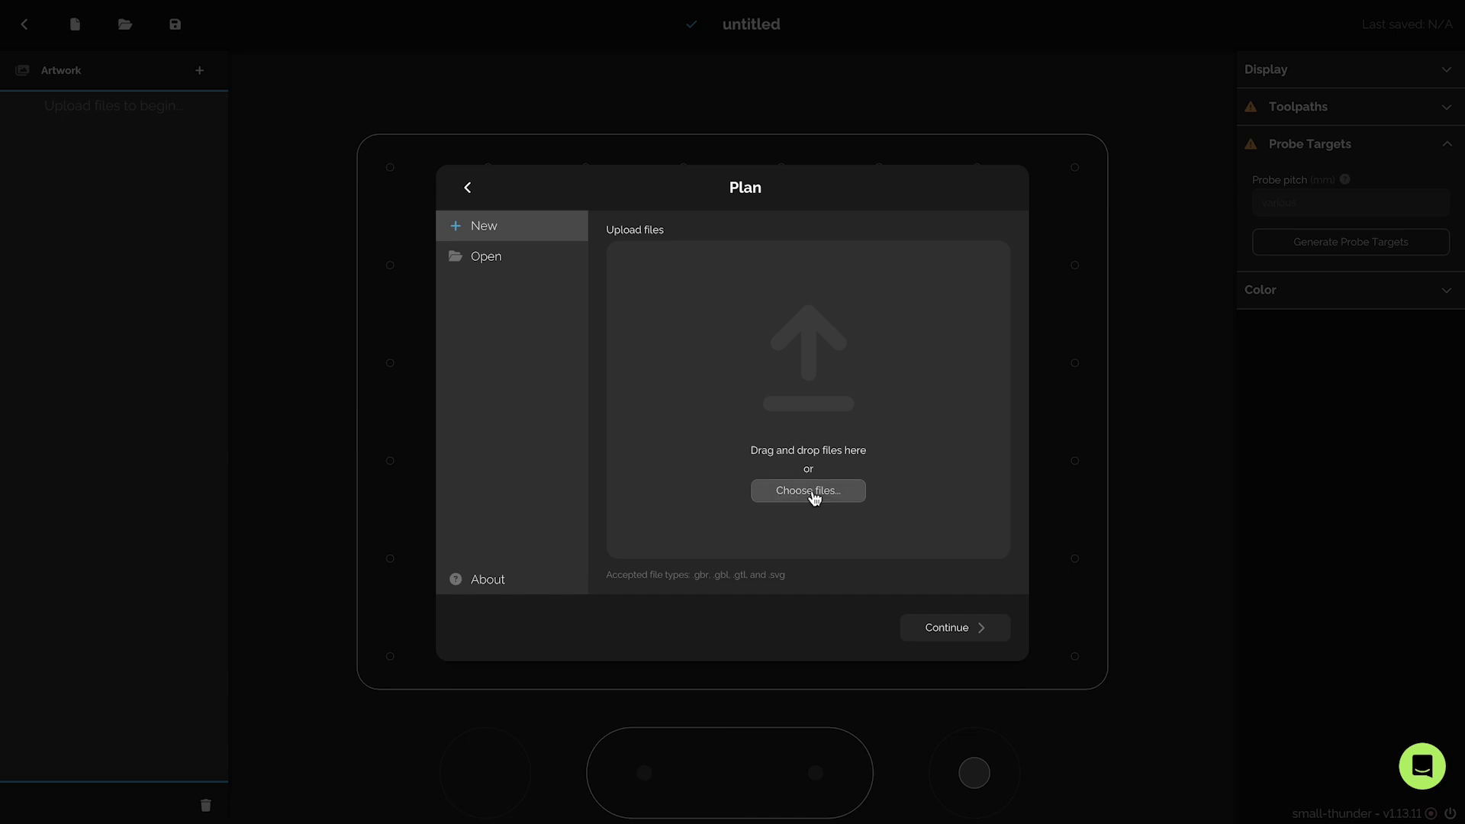
pyautogui.click(801, 274)
pyautogui.keyDown('shift'); pyautogui.click(789, 341); pyautogui.keyUp('shift')
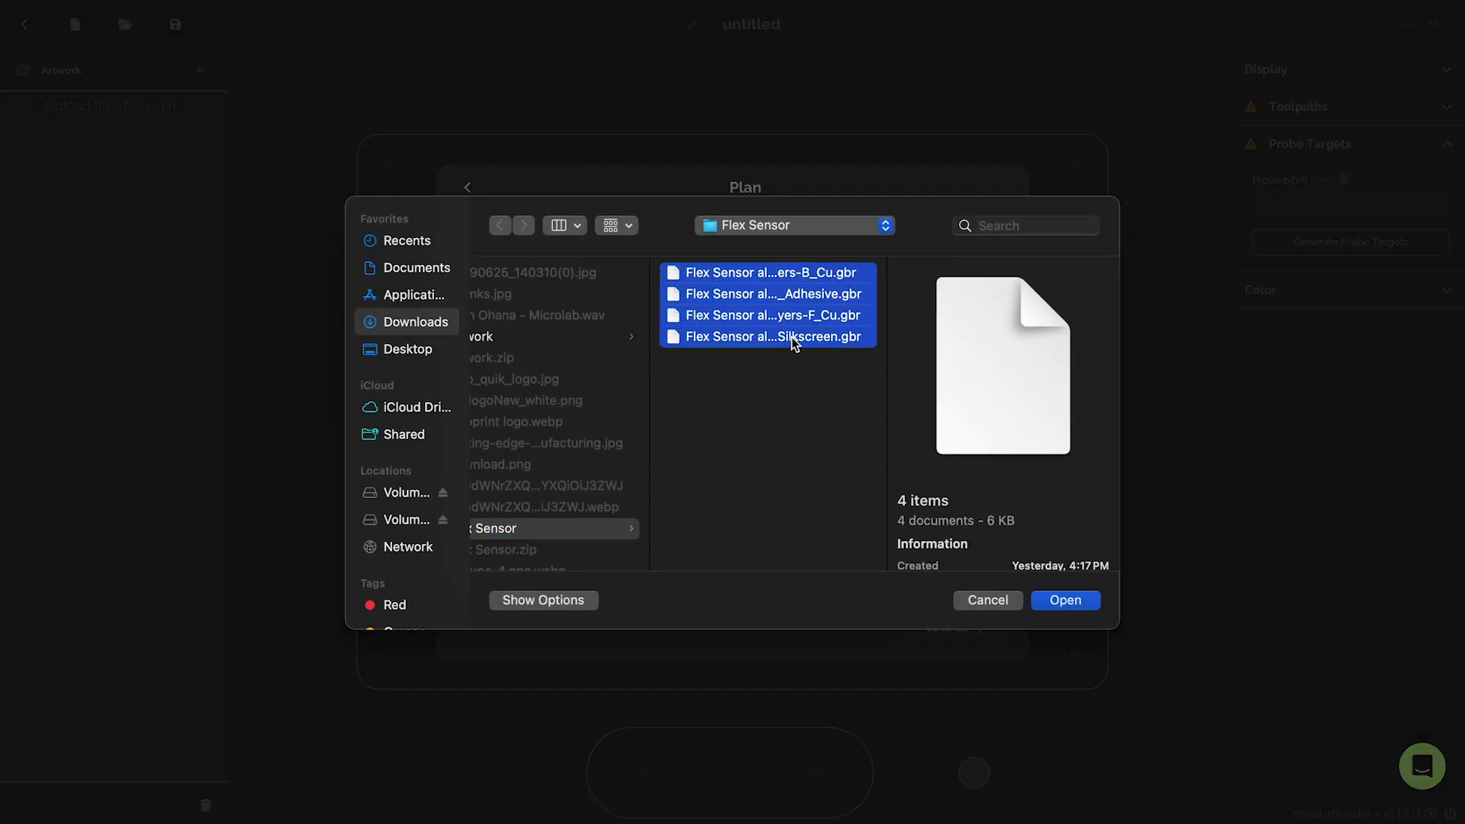
pyautogui.click(1063, 600)
pyautogui.click(964, 633)
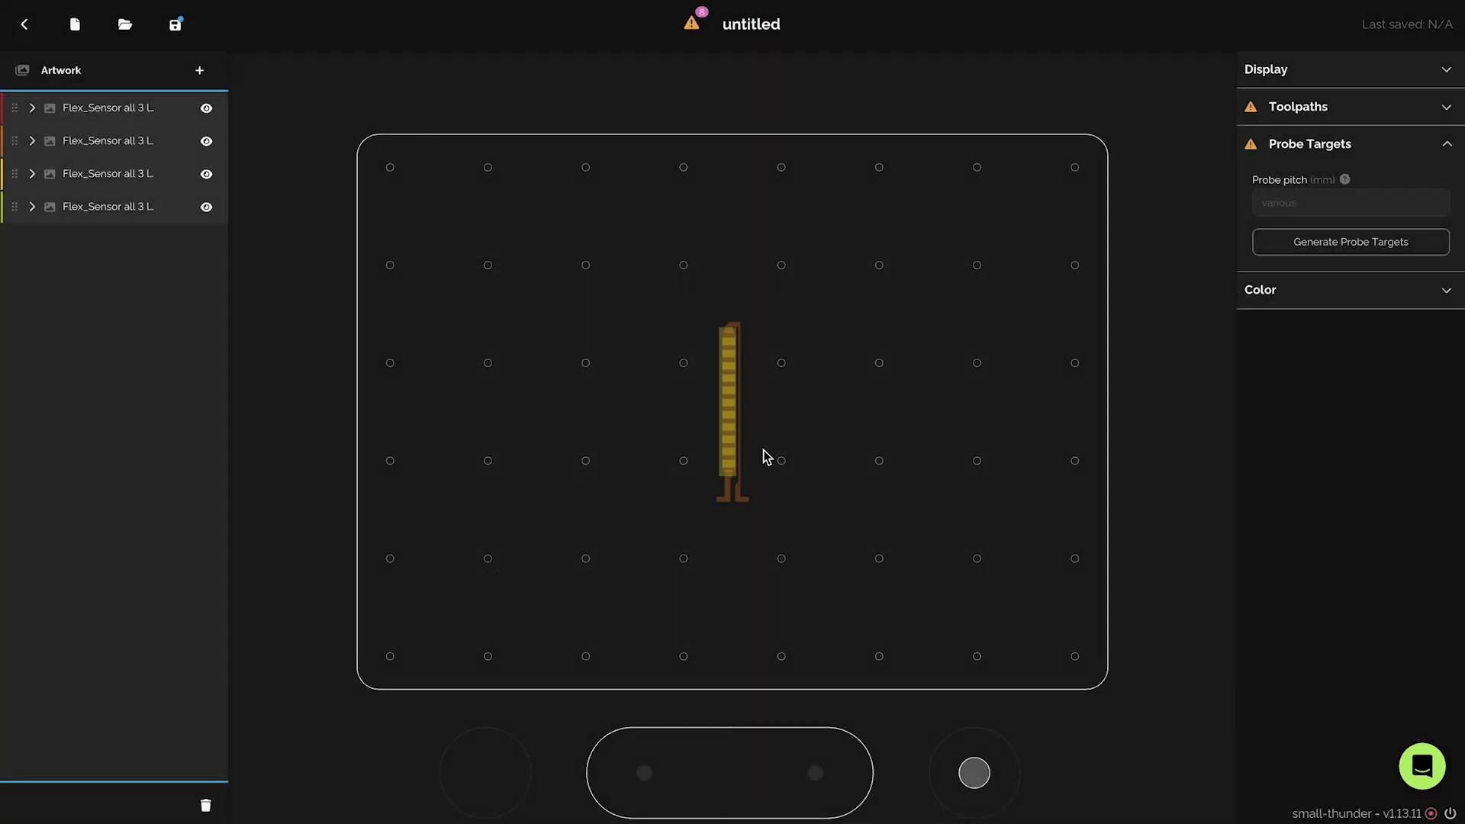
pyautogui.scroll(2, 729, 402)
# Zoom into the sensor, move the orange trace layer to the top, and hide the second layer.
pyautogui.scroll(2, 729, 401)
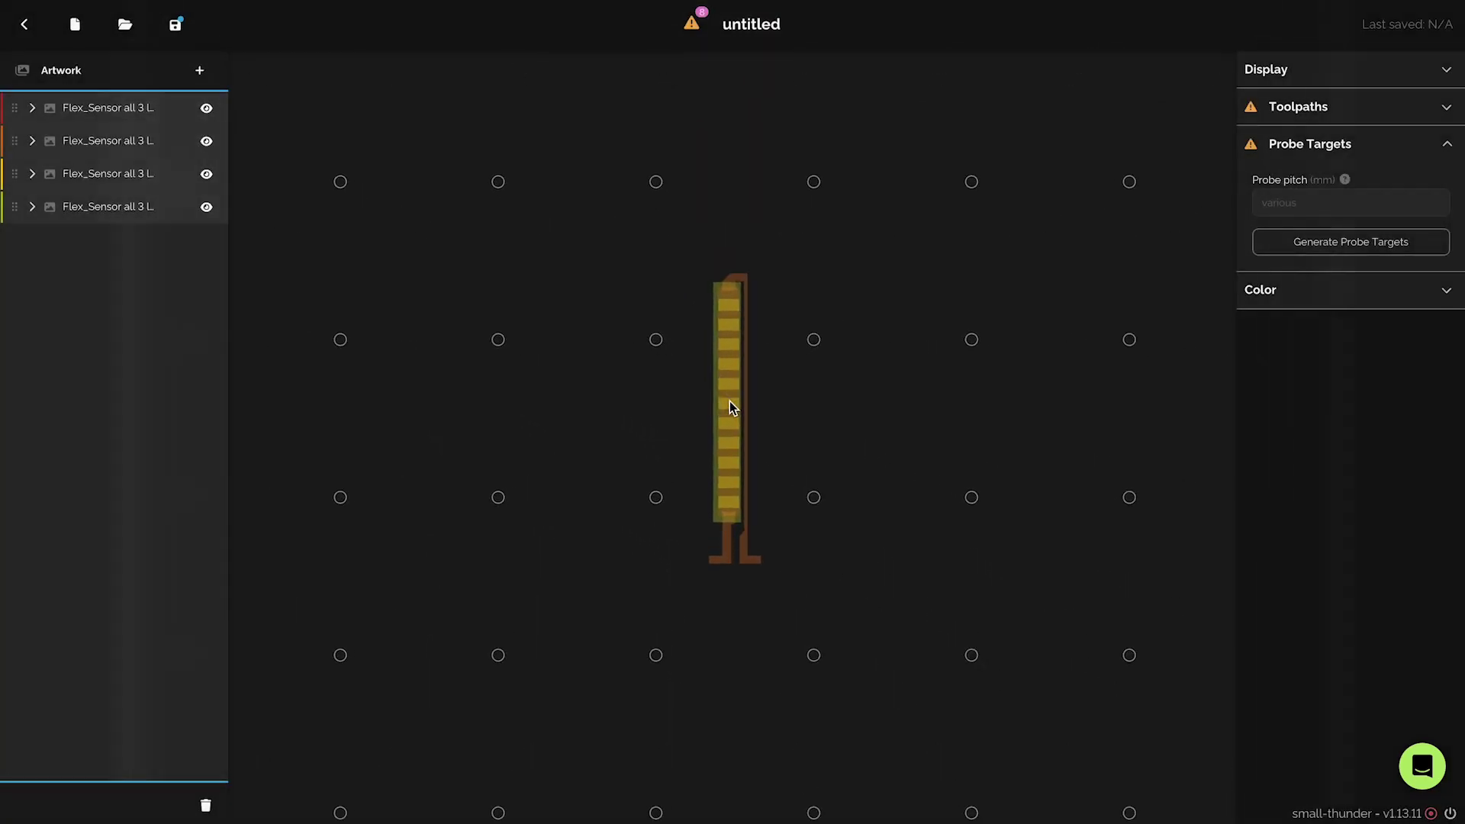
pyautogui.scroll(2, 730, 402)
pyautogui.scroll(1, 730, 401)
pyautogui.scroll(1, 729, 401)
pyautogui.scroll(1, 730, 402)
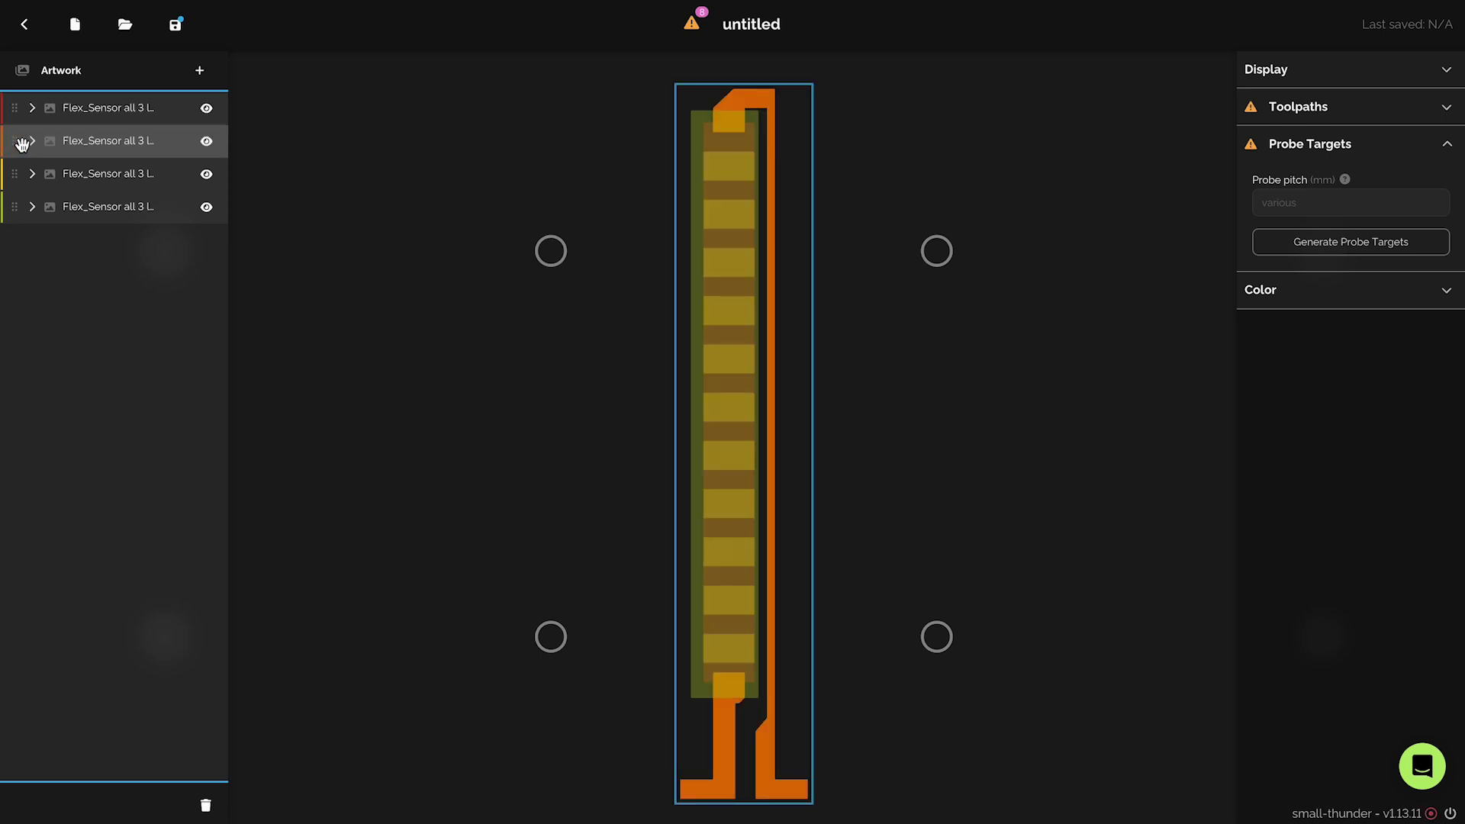
pyautogui.moveTo(21, 144); pyautogui.dragTo(21, 107)
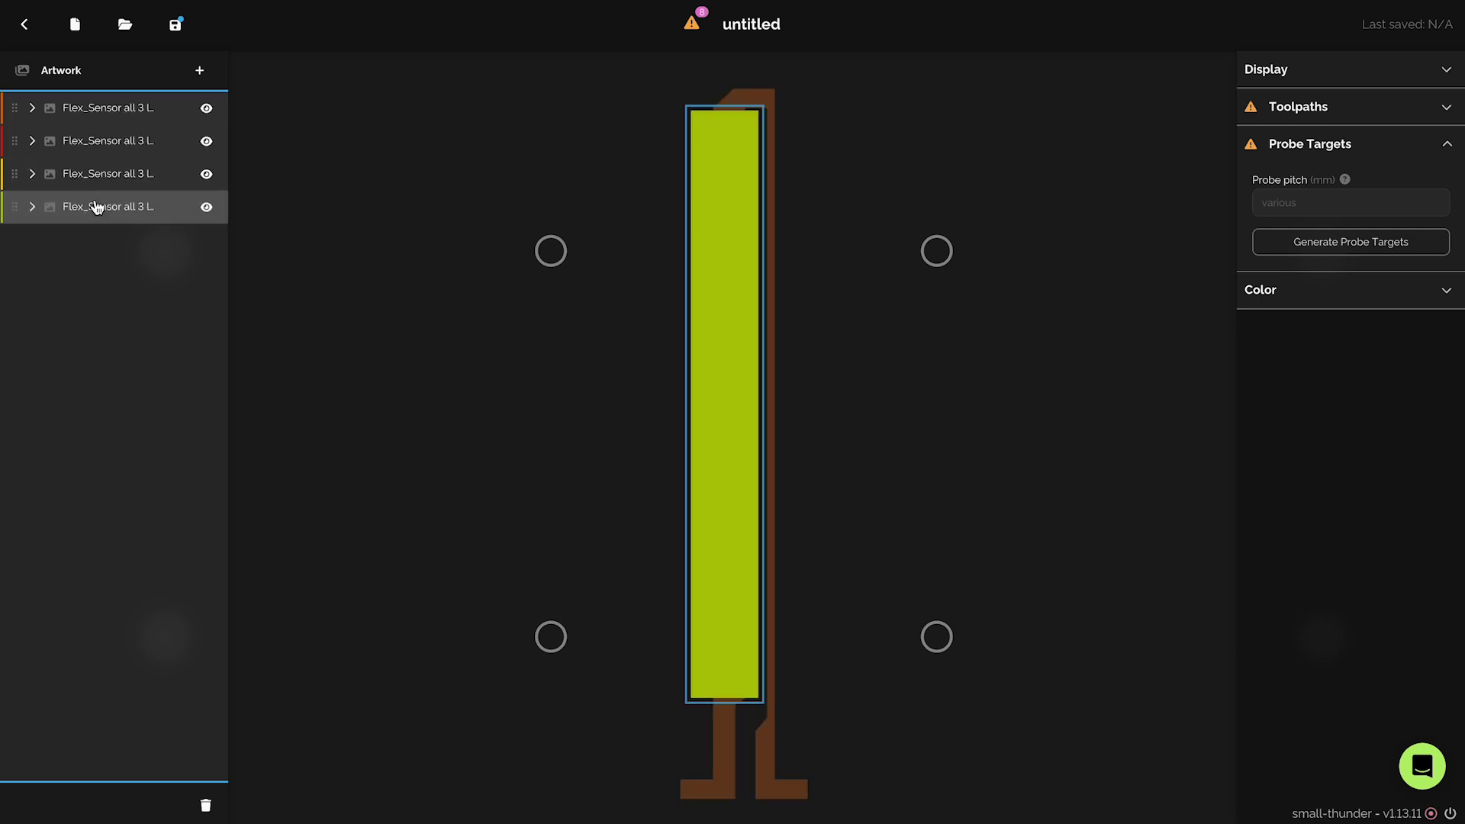
pyautogui.click(206, 141)
# Hide layers three and four and generate toolpaths for the orange trace layer.
pyautogui.click(206, 174)
pyautogui.click(206, 207)
pyautogui.click(137, 108)
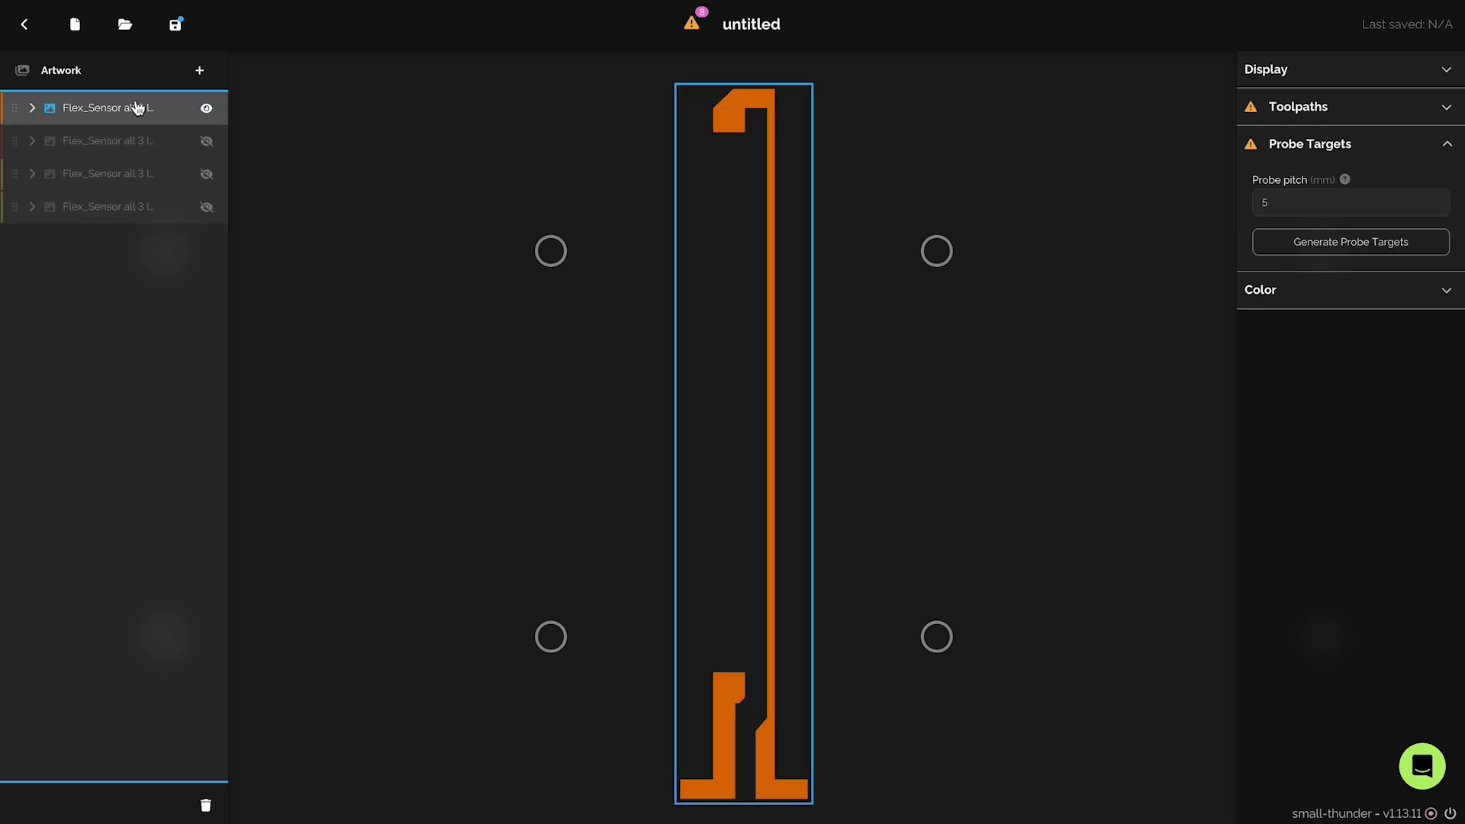
pyautogui.click(1292, 108)
pyautogui.click(1314, 161)
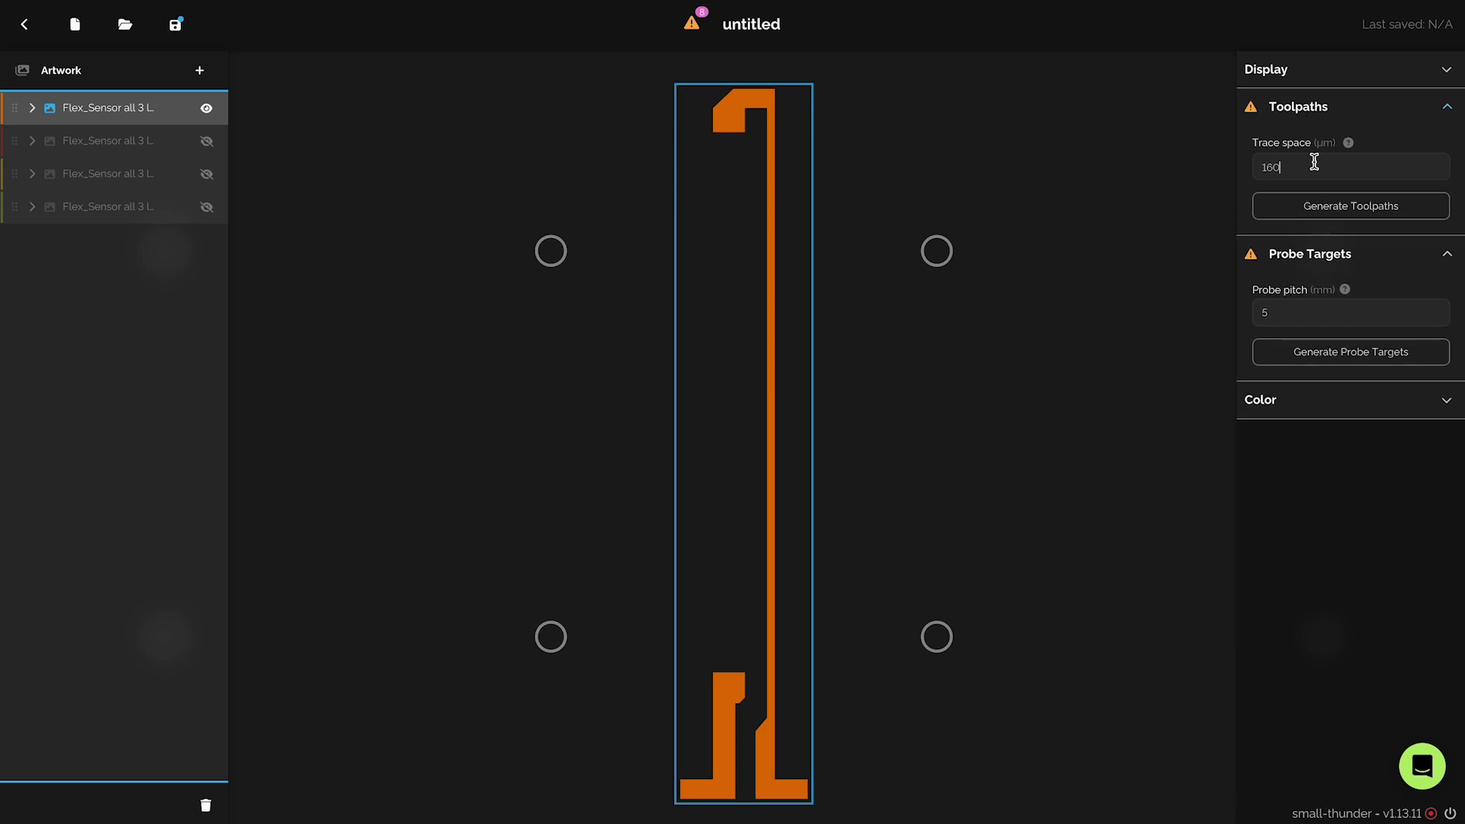
pyautogui.click(1315, 206)
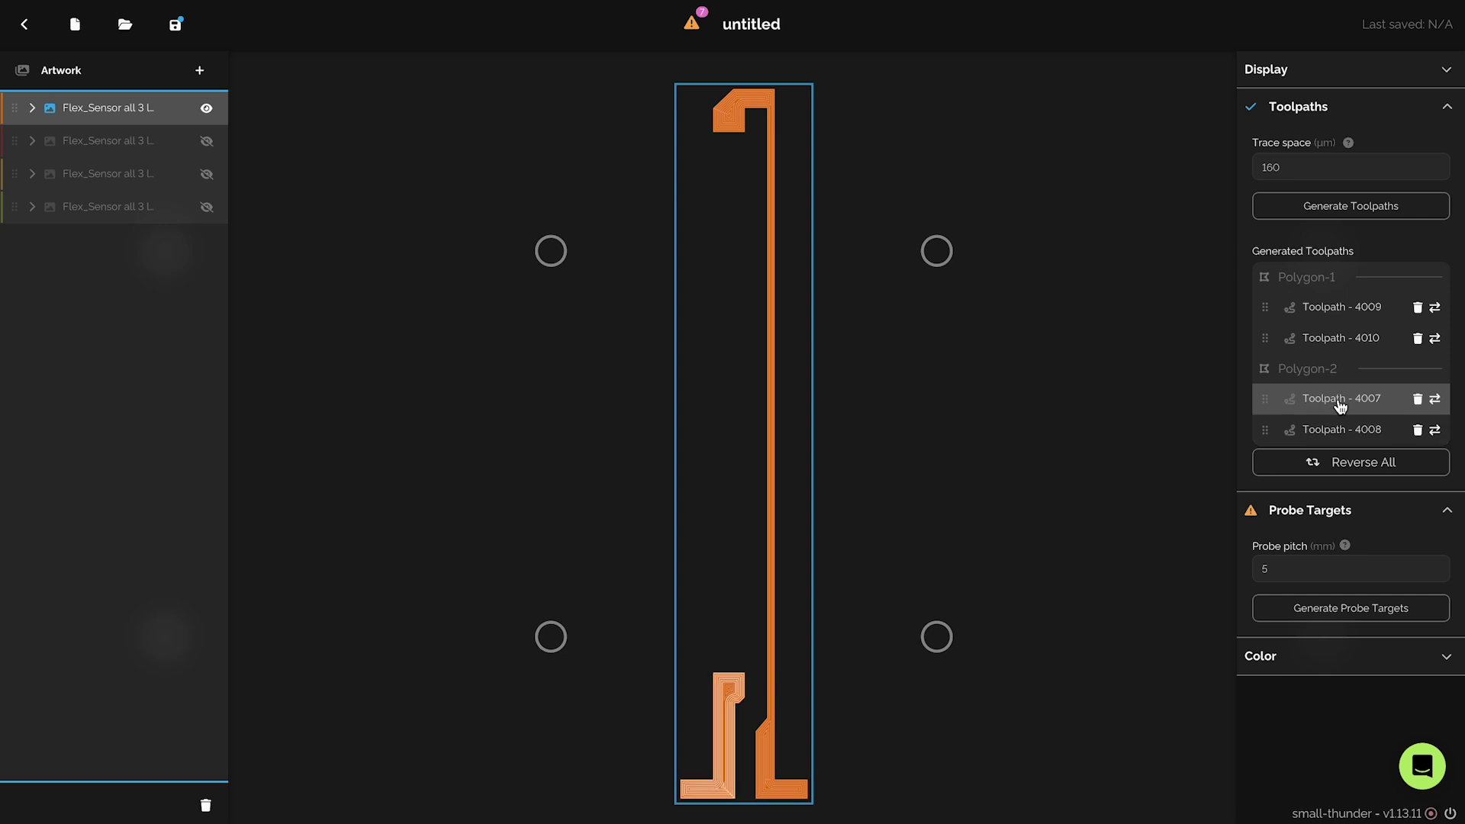
# Delete Toolpath - 4007, keep Toolpath - 4009's direction and order before 4010, and collapse Toolpaths.
pyautogui.click(1417, 400)
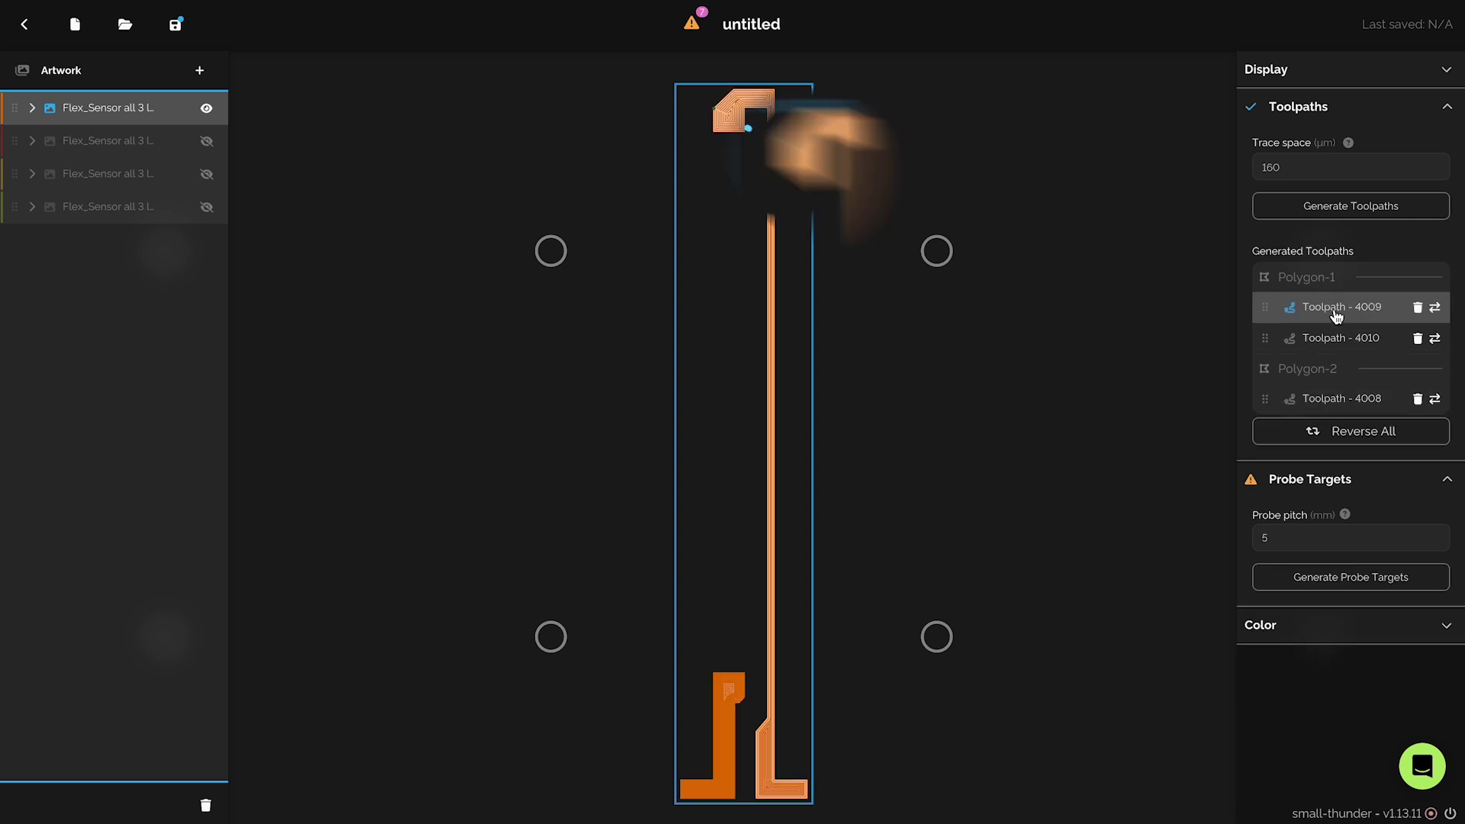
pyautogui.click(1434, 309)
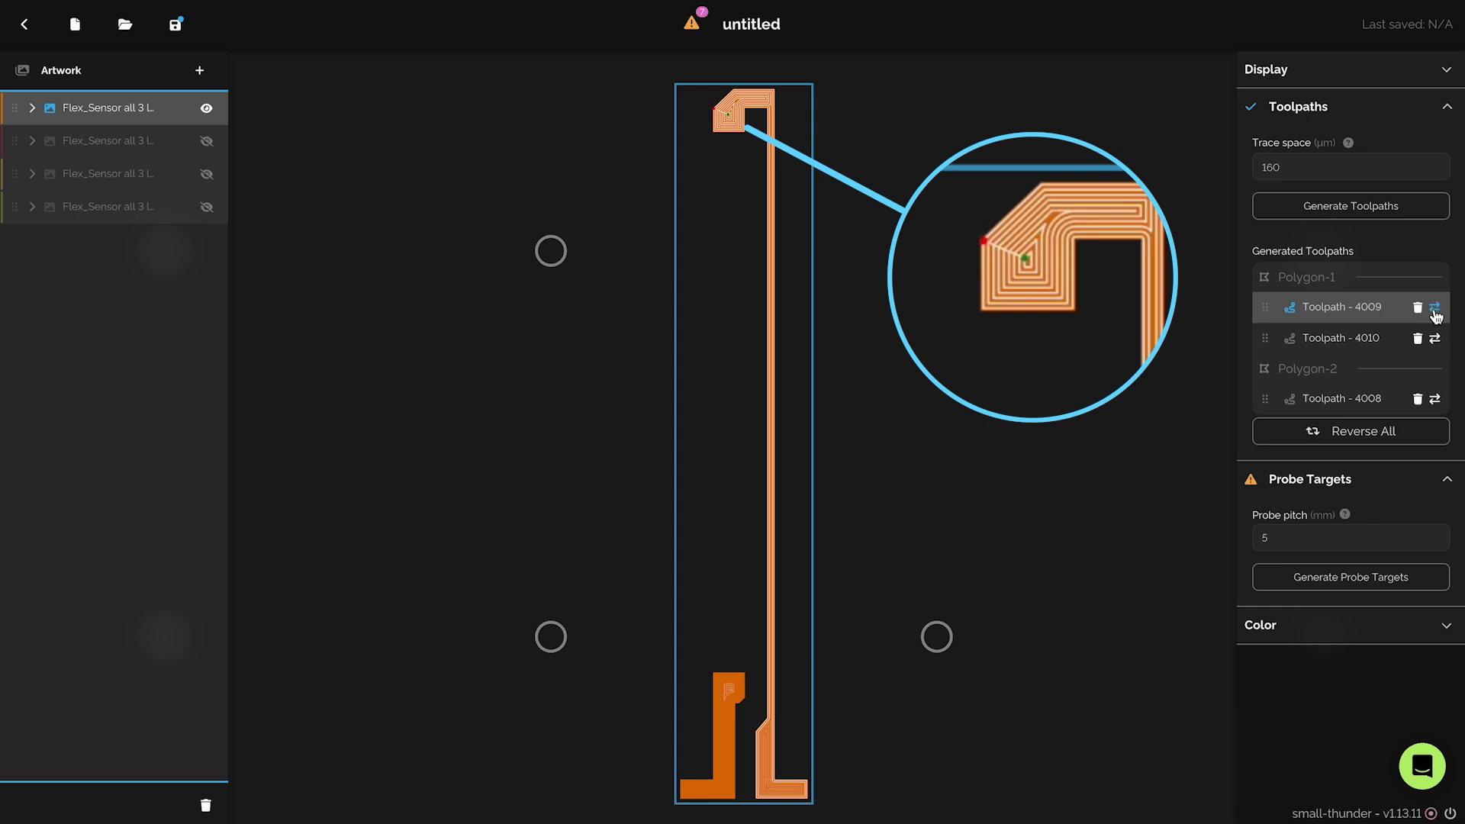
pyautogui.click(1436, 312)
pyautogui.moveTo(1272, 305); pyautogui.dragTo(1280, 337)
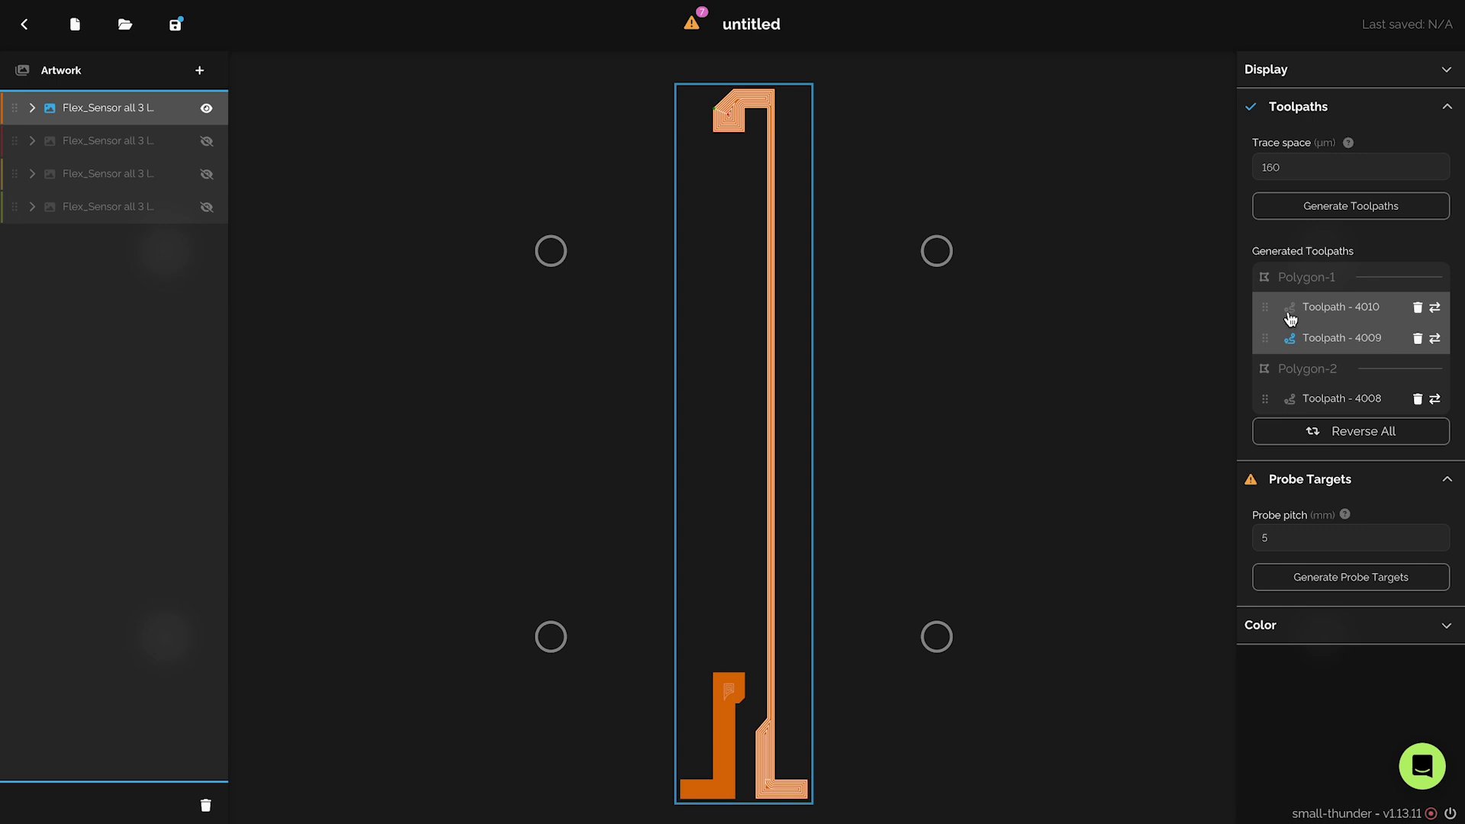
pyautogui.moveTo(1265, 336); pyautogui.dragTo(1271, 301)
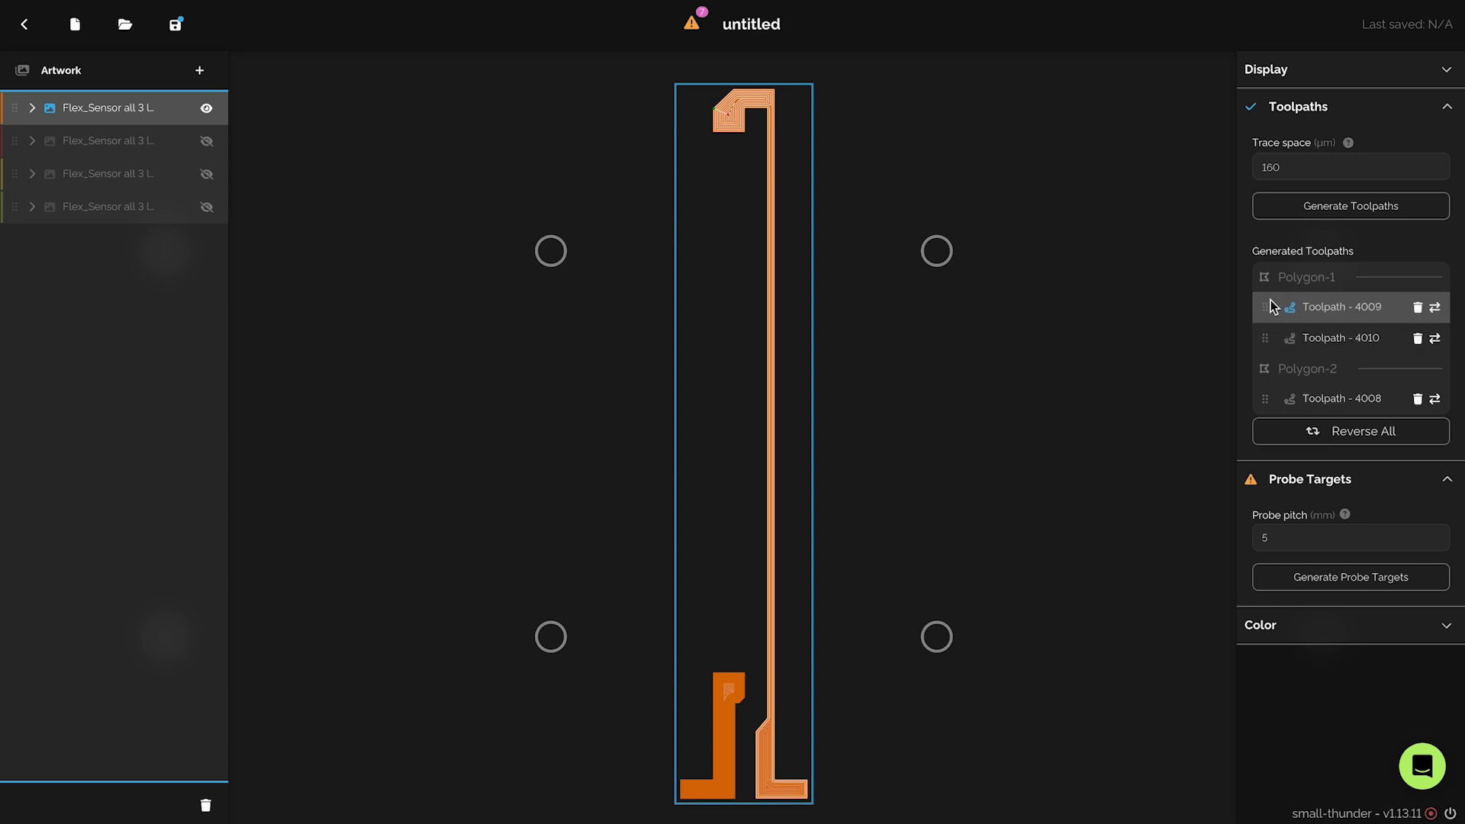
pyautogui.click(1371, 116)
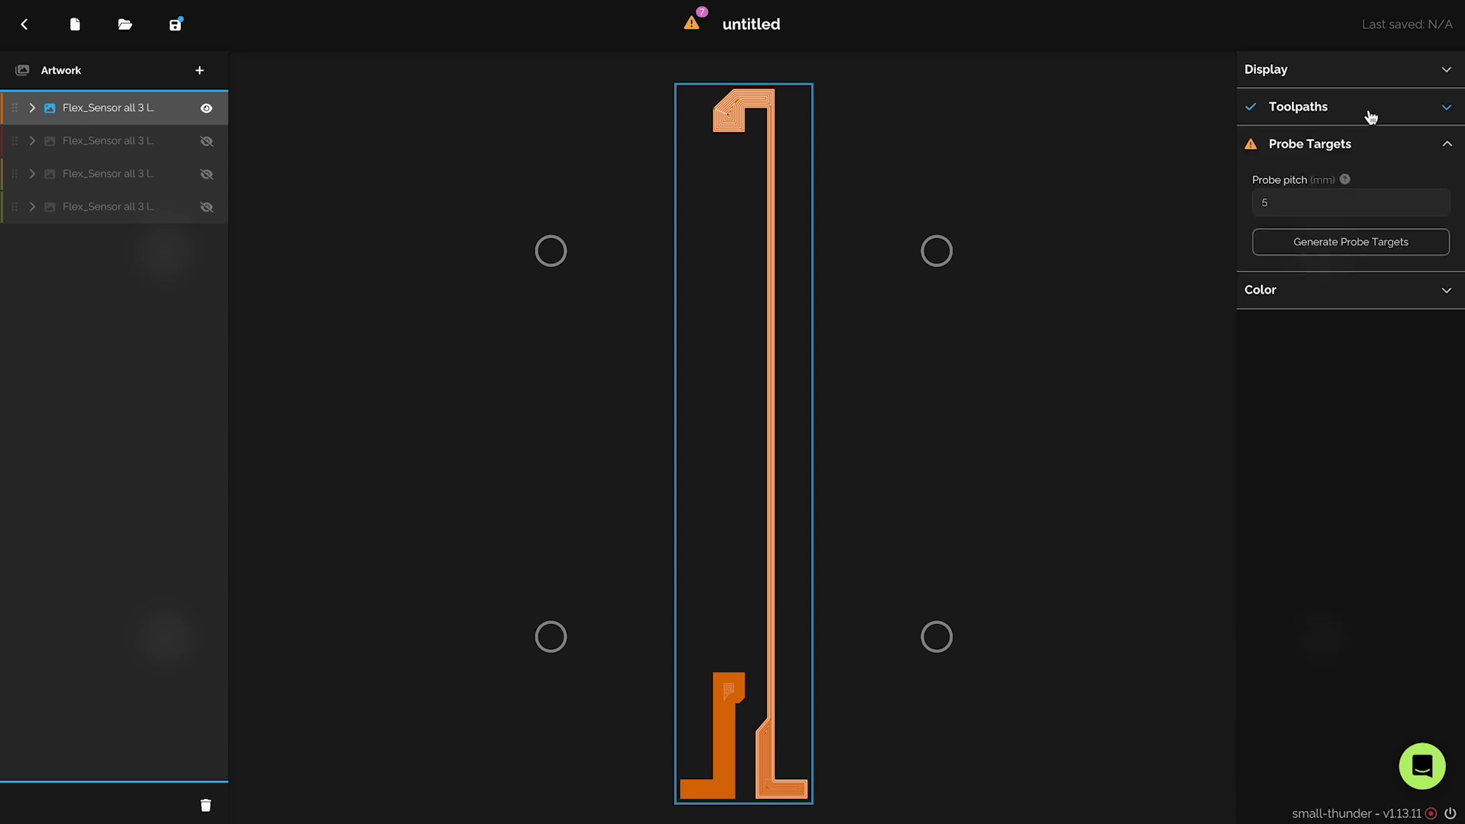
# Generate 1.5 mm pitch probe targets for the orange layer and review the remaining warnings.
pyautogui.doubleClick(1309, 202)
pyautogui.write('1.5')
pyautogui.click(1307, 252)
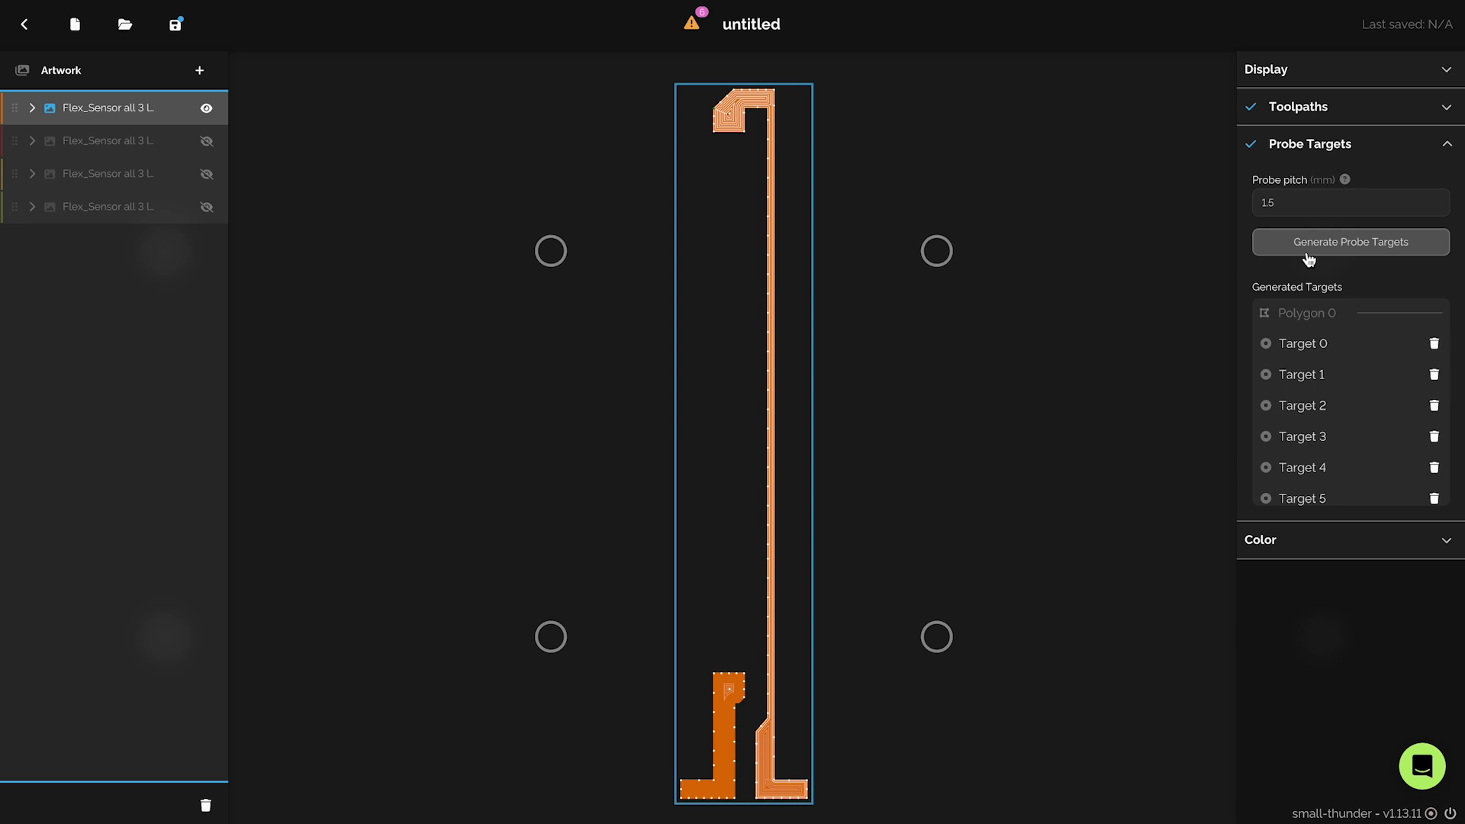
pyautogui.click(693, 24)
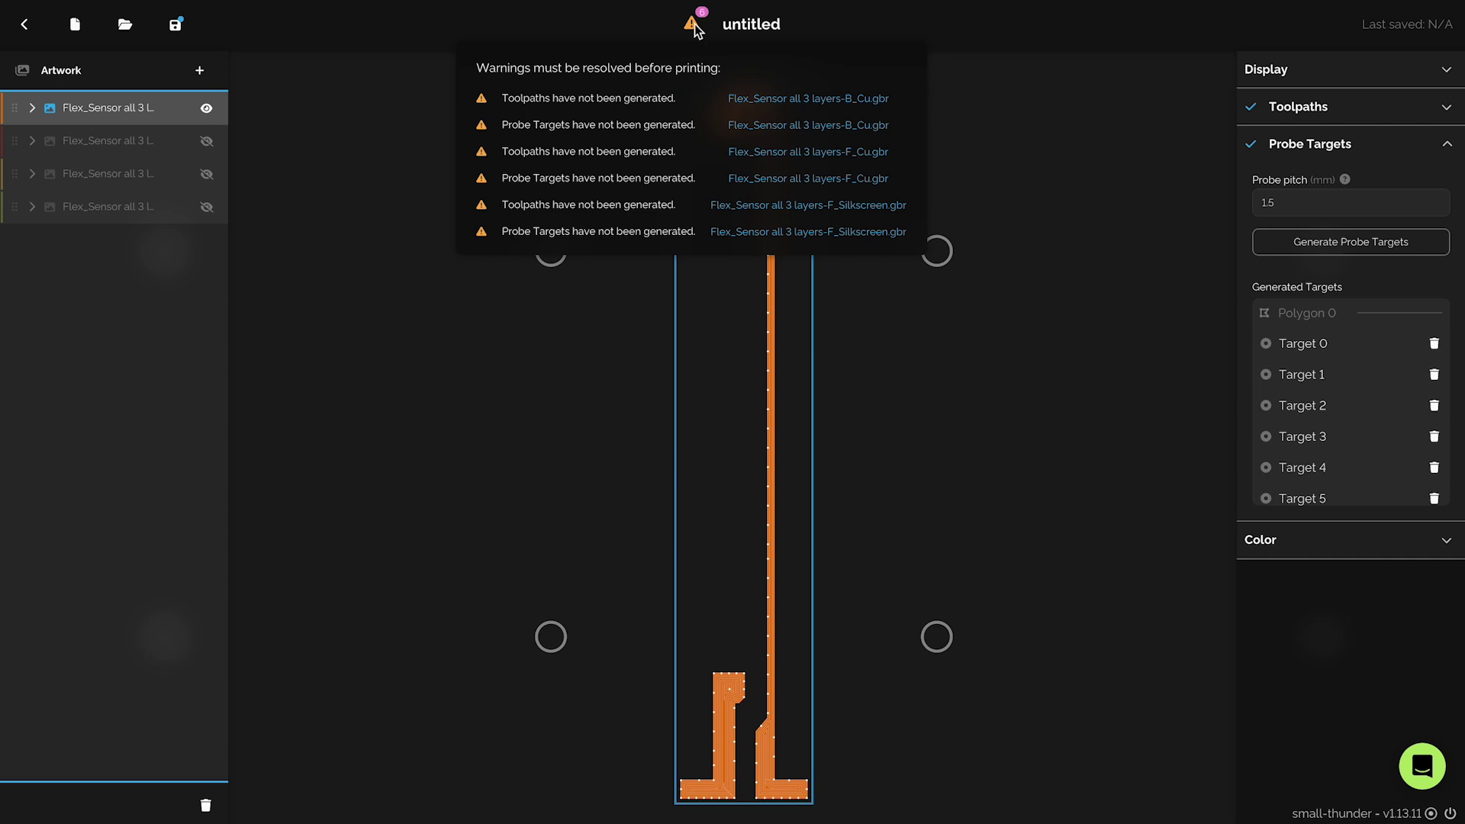
# Enable the red second layer and generate its toolpaths.
pyautogui.click(183, 141)
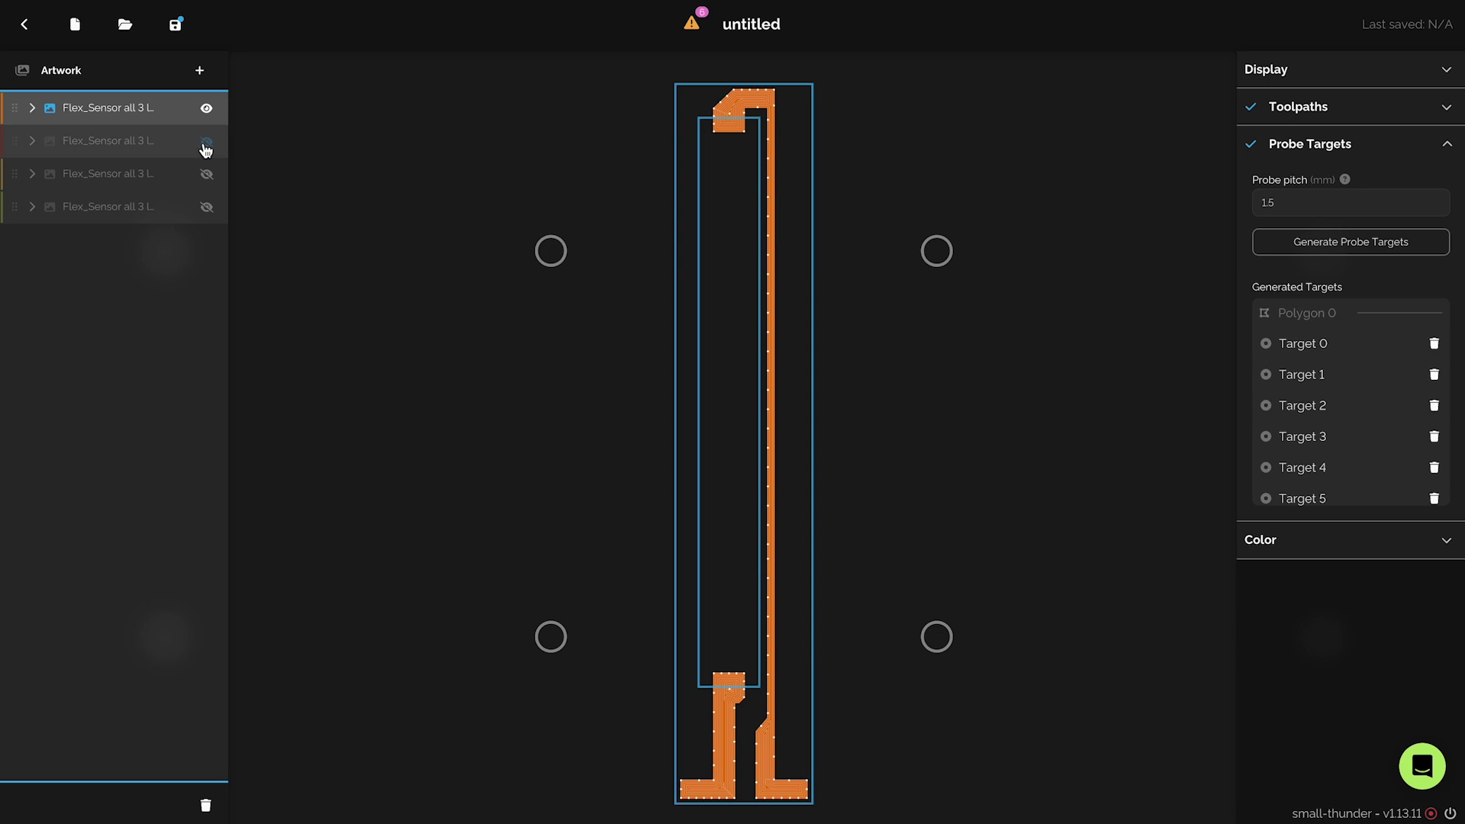
pyautogui.click(1300, 106)
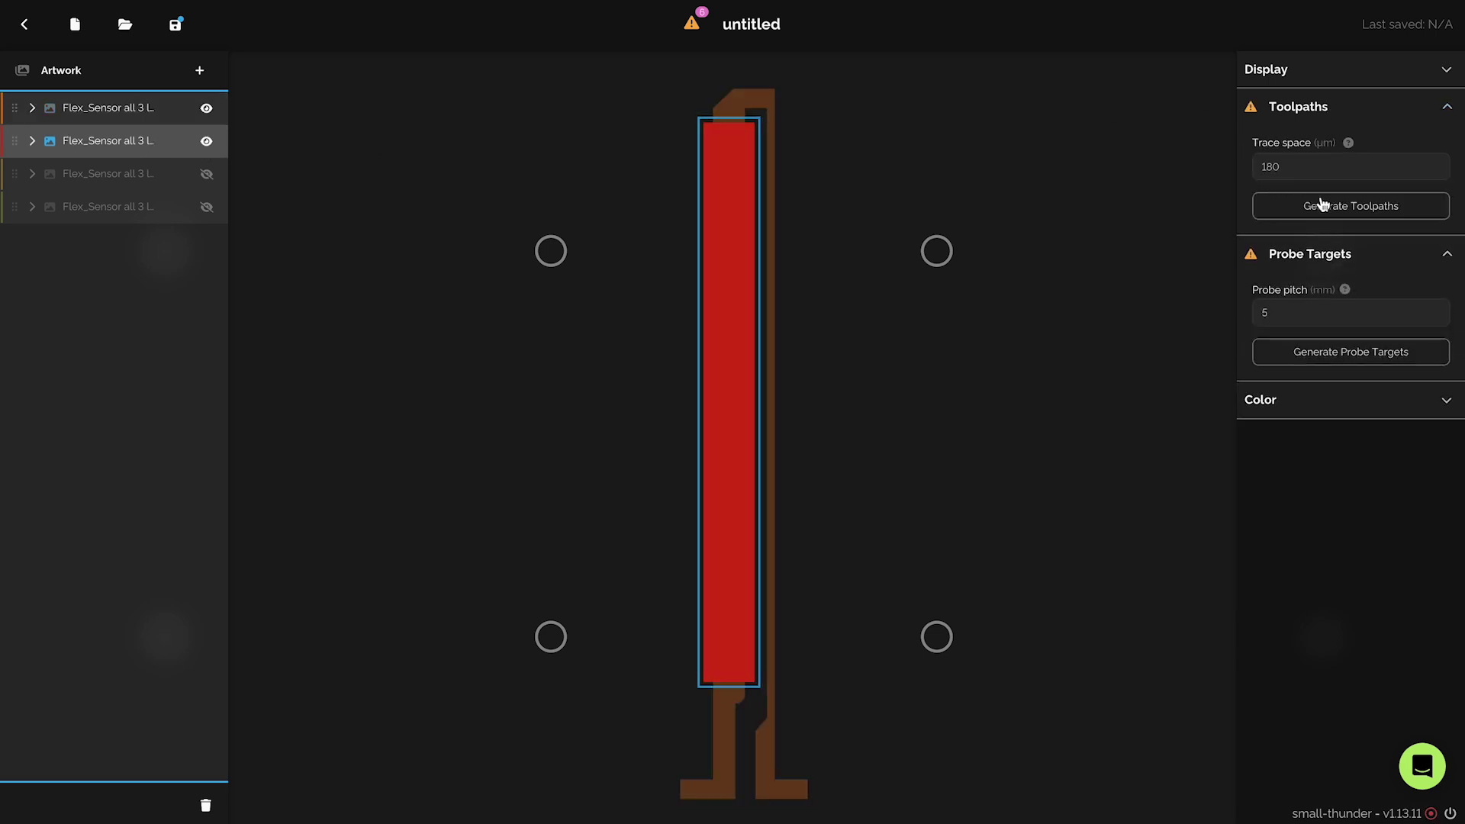
pyautogui.click(1328, 204)
# Generate probe targets at 1.5 mm pitch for the red layer and zoom in to inspect.
pyautogui.click(1318, 442)
pyautogui.press('BackSpace')
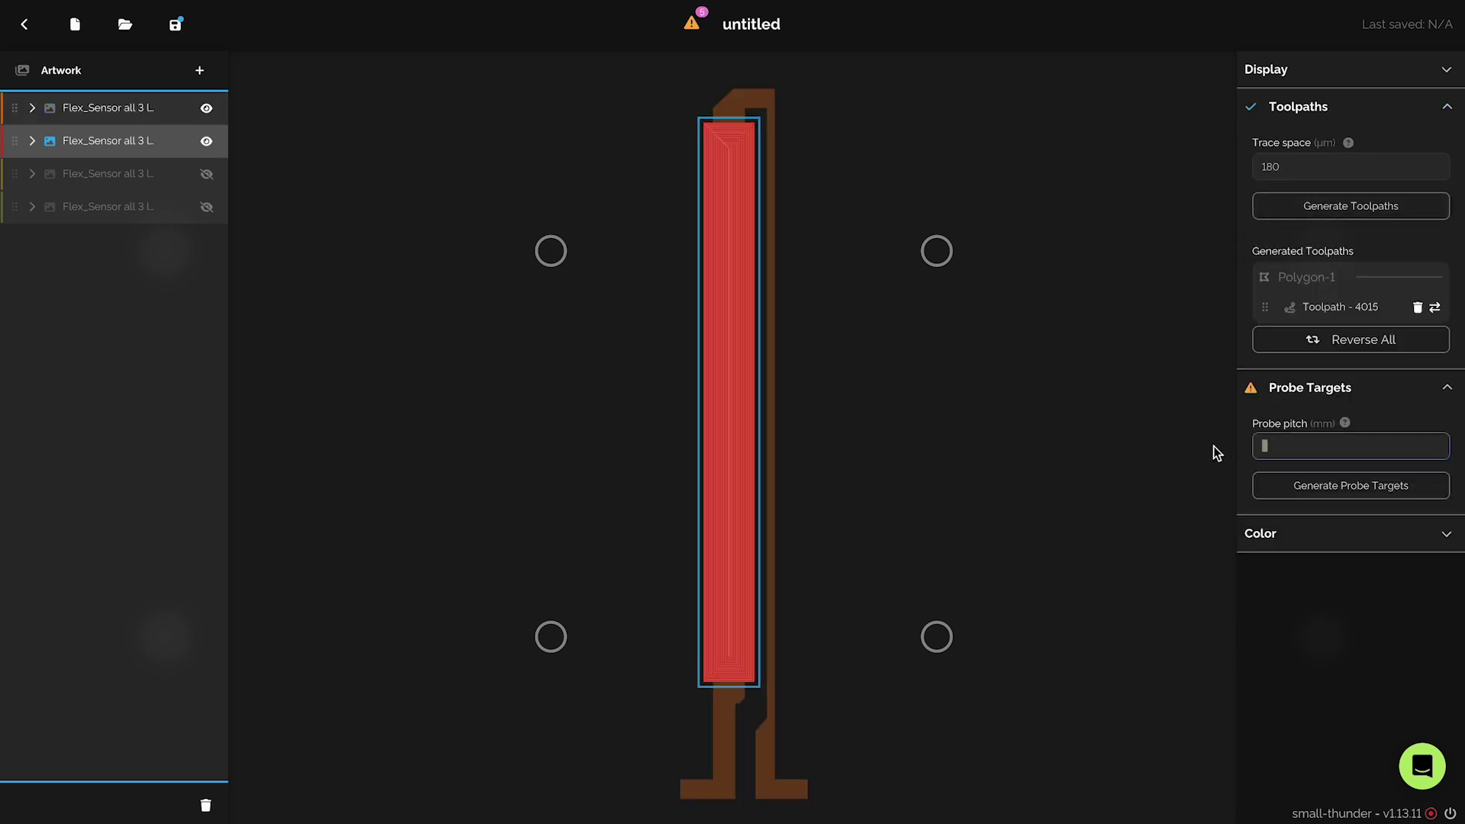
pyautogui.write('1.5')
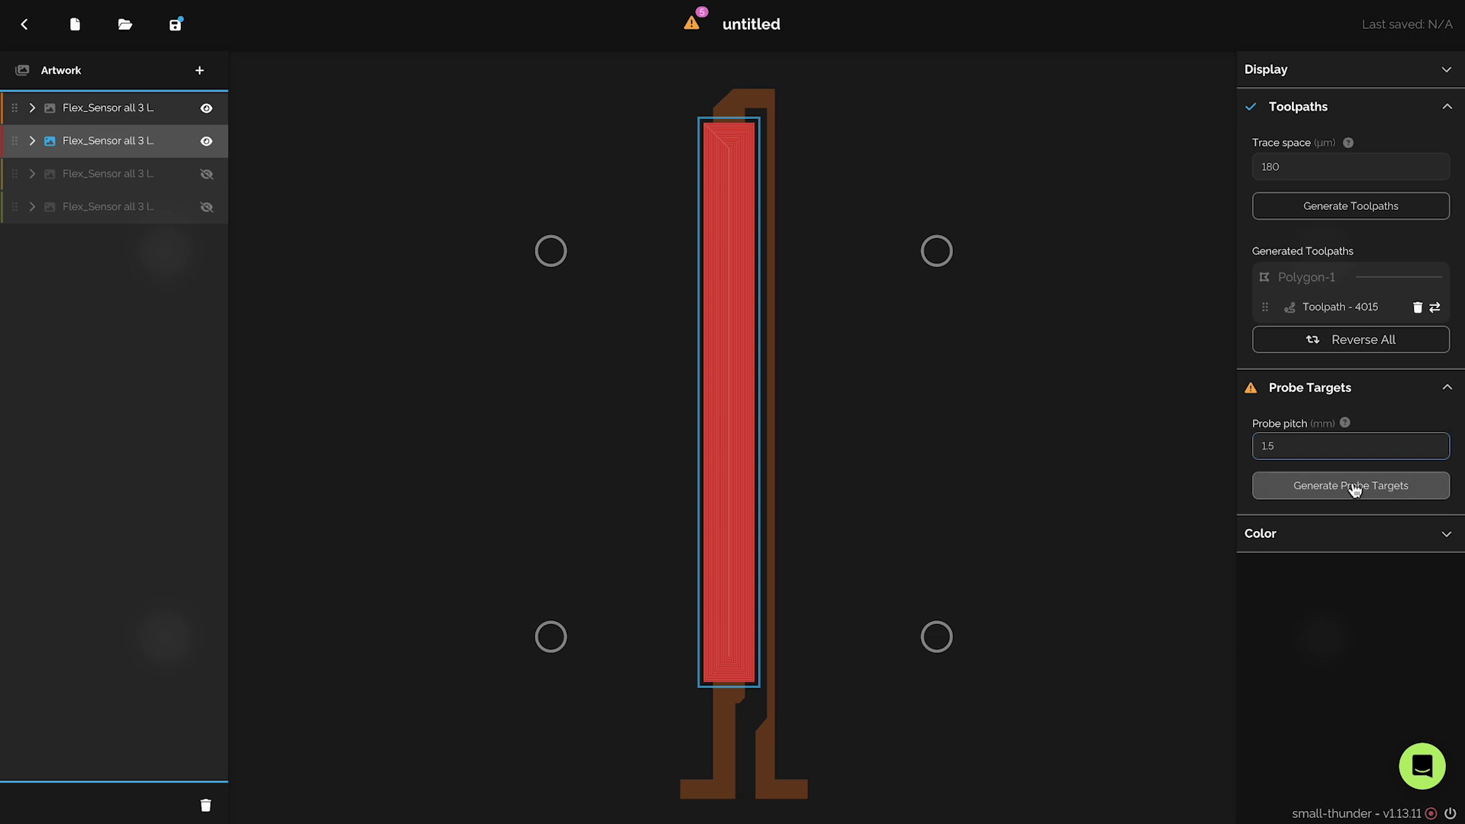
pyautogui.click(1354, 488)
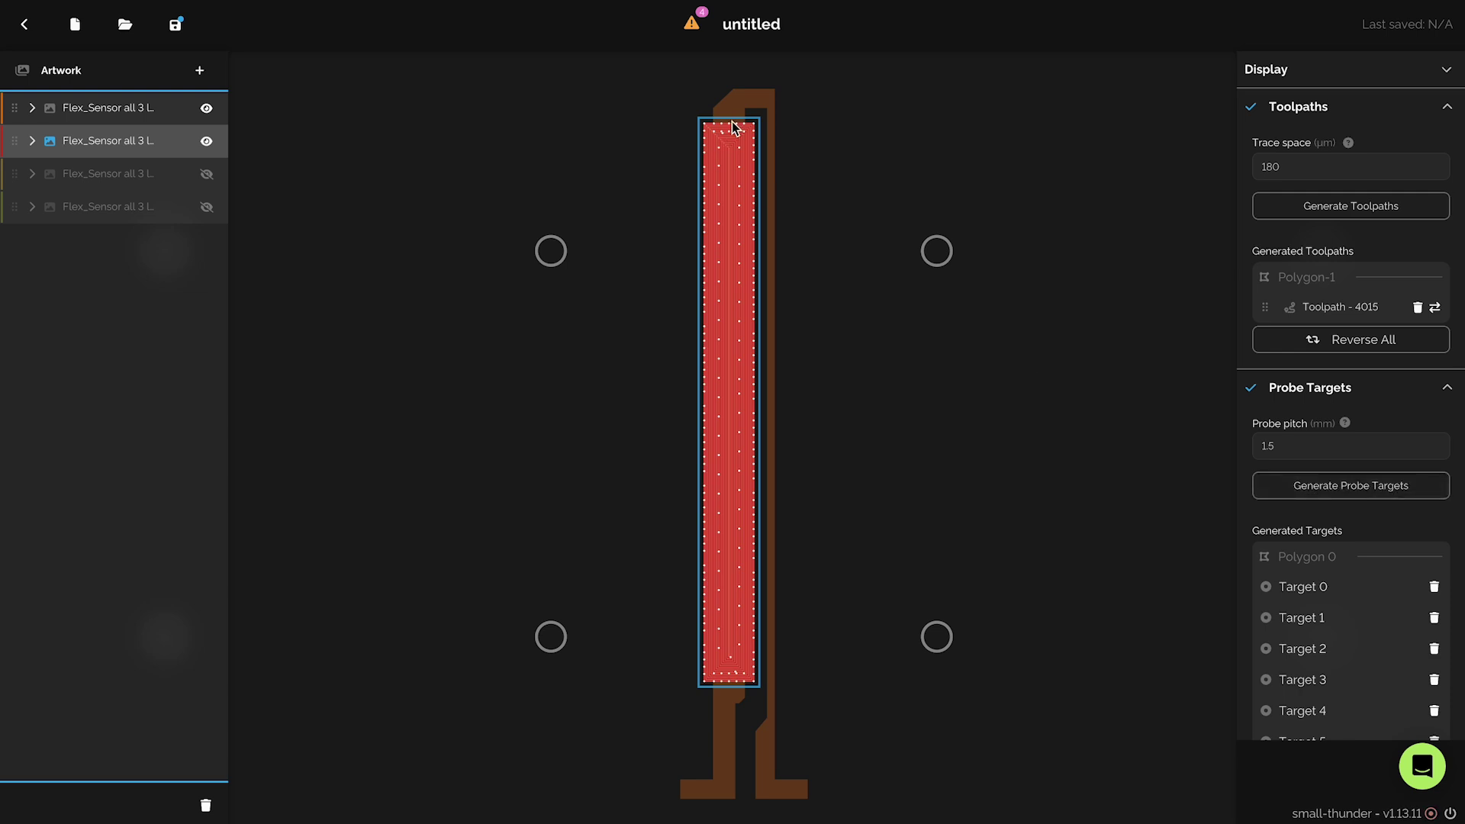
pyautogui.scroll(1, 731, 126)
pyautogui.scroll(5, 731, 126)
pyautogui.scroll(3, 731, 126)
pyautogui.scroll(3, 731, 126)
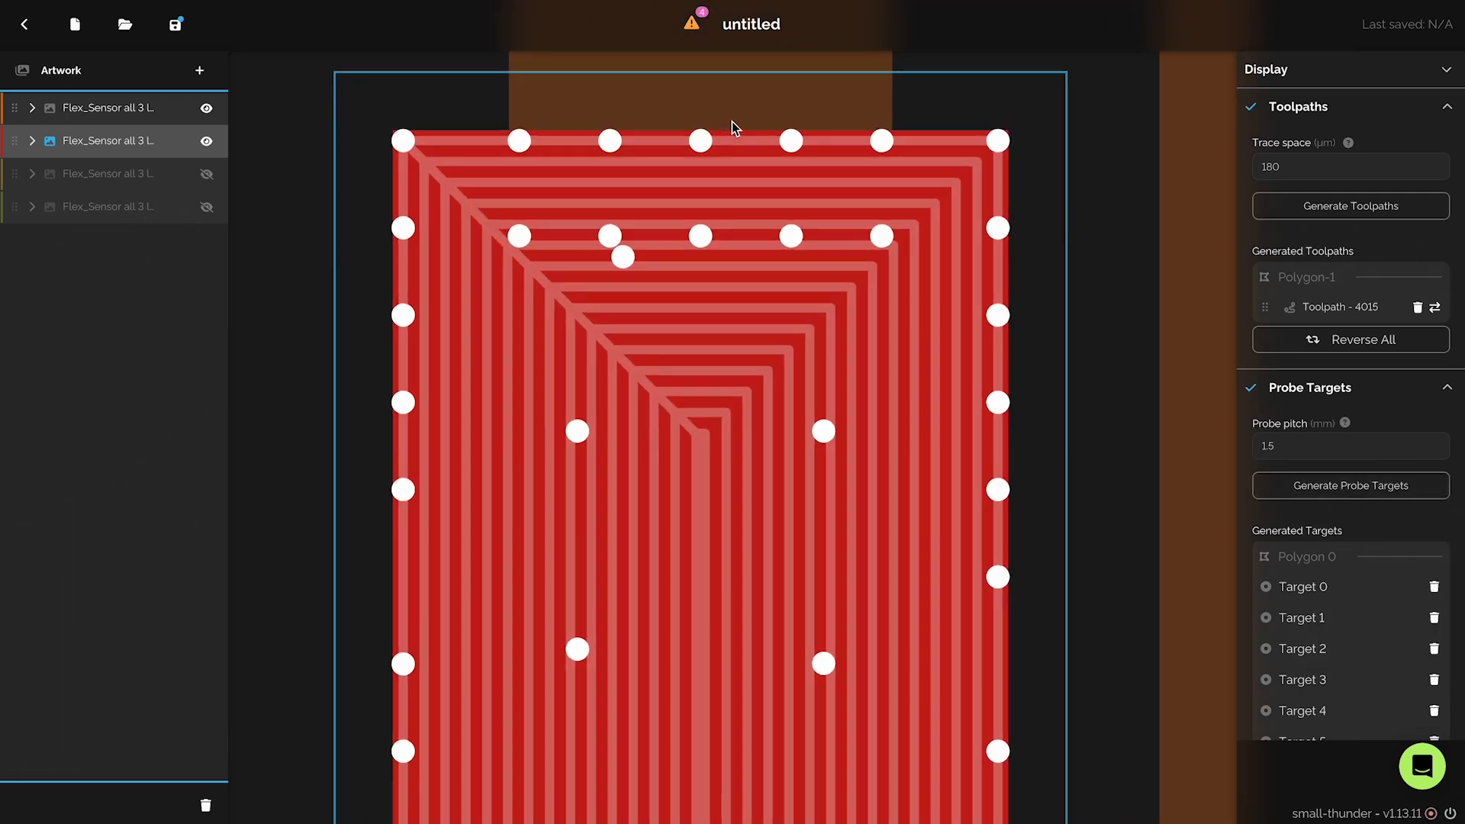
pyautogui.scroll(1, 731, 126)
pyautogui.scroll(1, 731, 126)
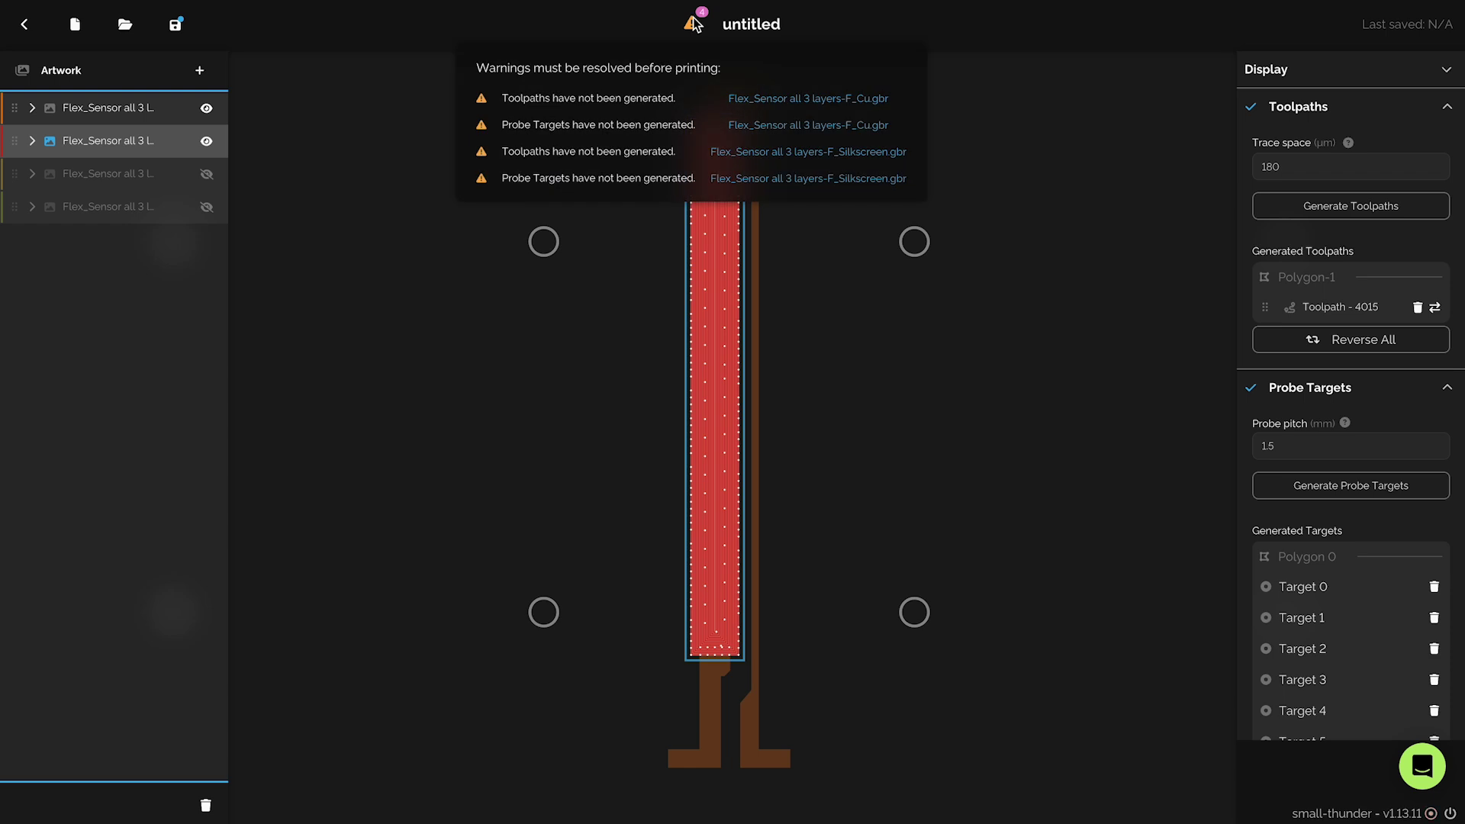
# Enable layers three and four, generate their toolpaths, and add 1.5 mm pitch probe targets.
pyautogui.click(168, 174)
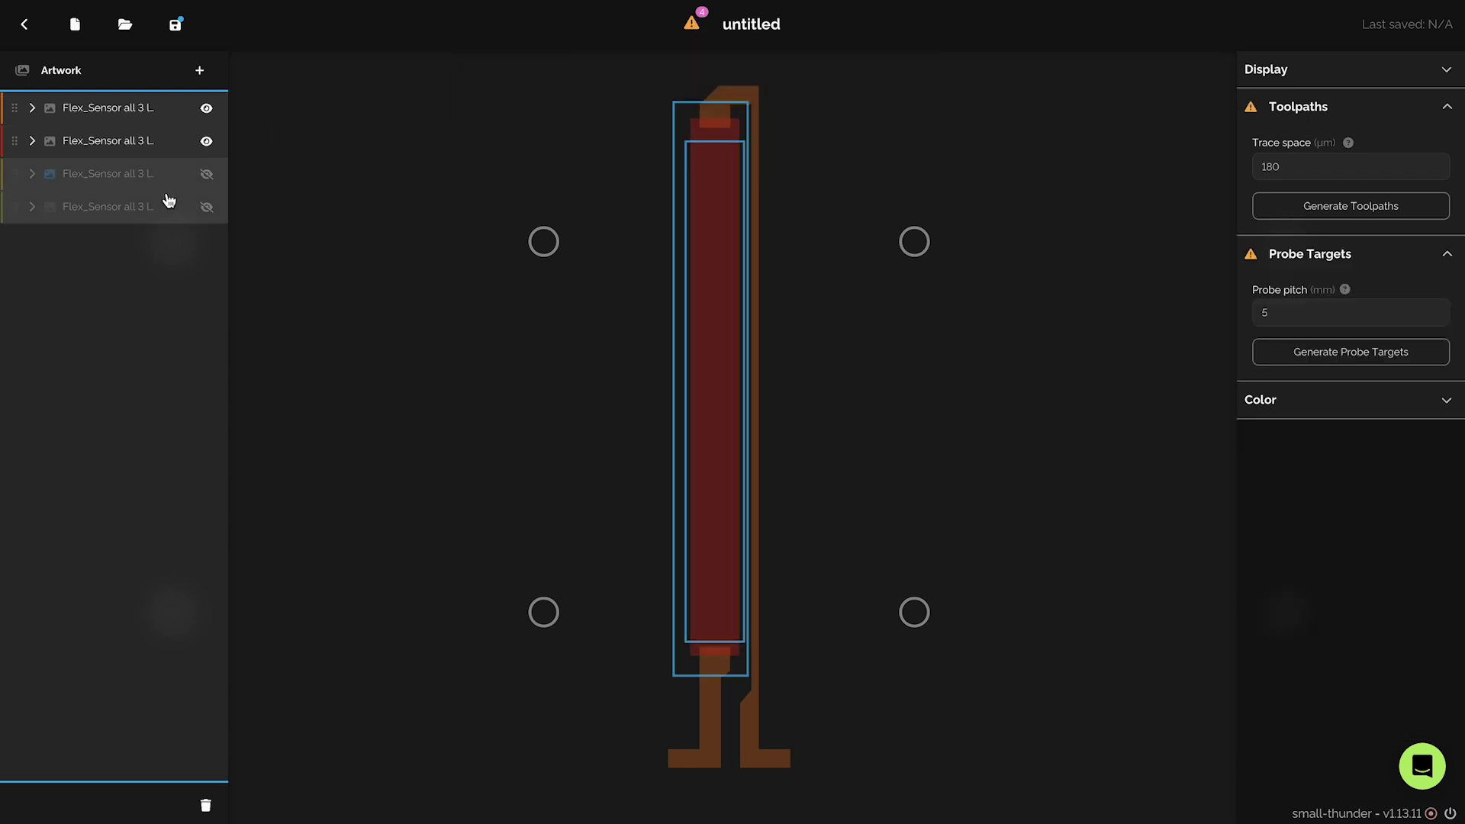
pyautogui.click(206, 206)
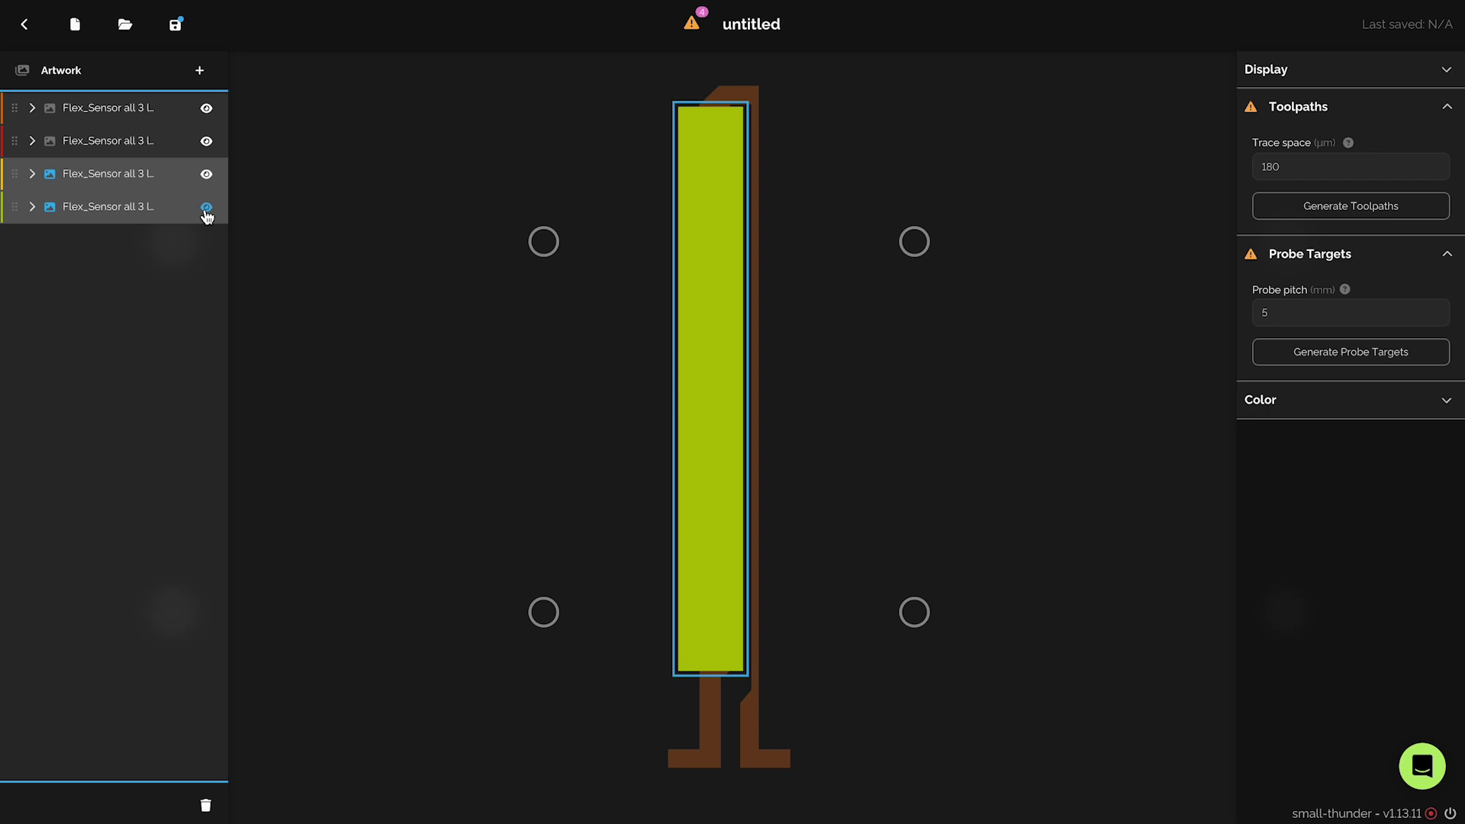
pyautogui.click(1333, 206)
pyautogui.doubleClick(1266, 593)
pyautogui.write('1.5')
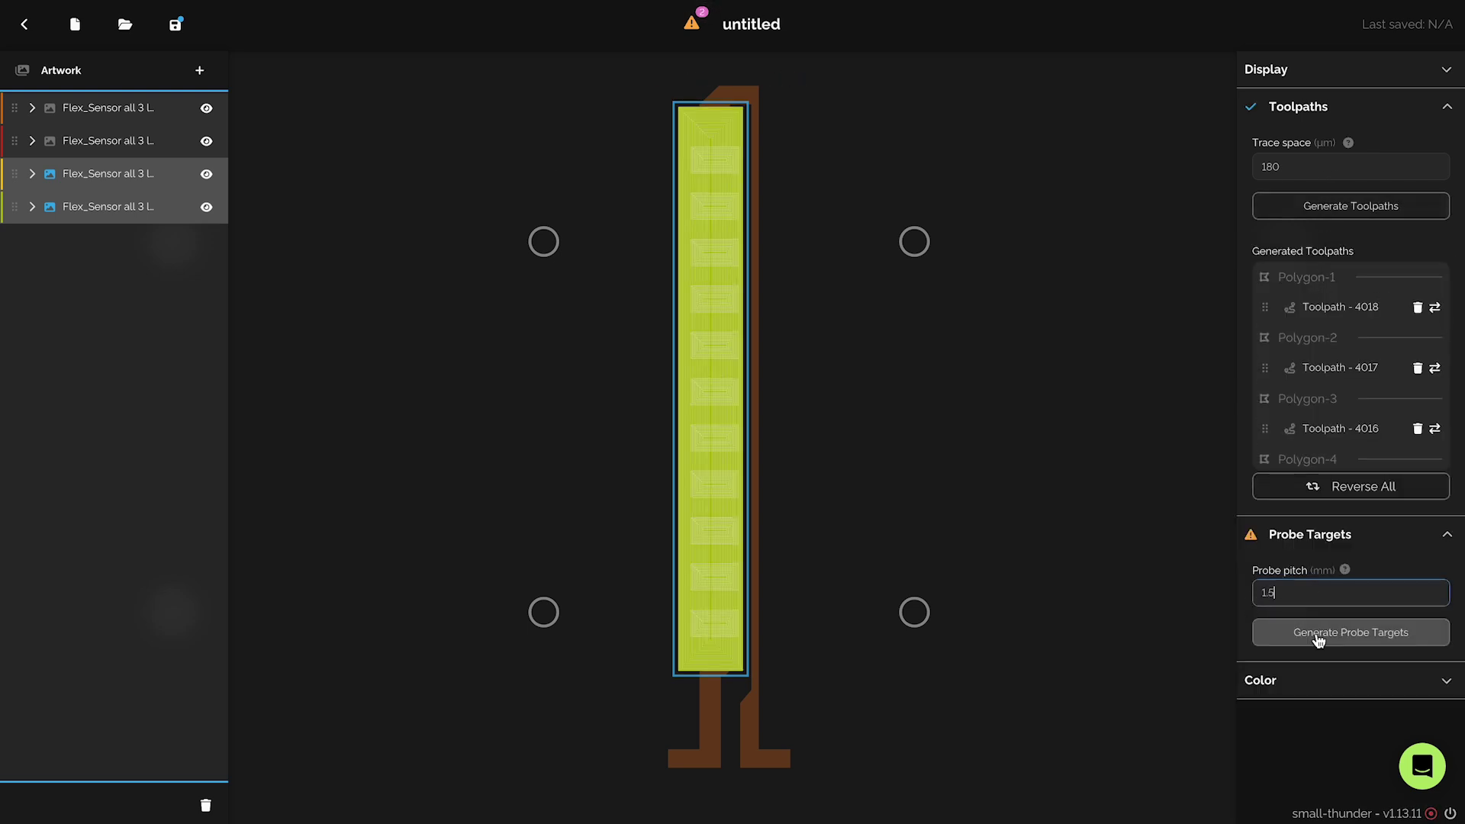
pyautogui.click(1318, 635)
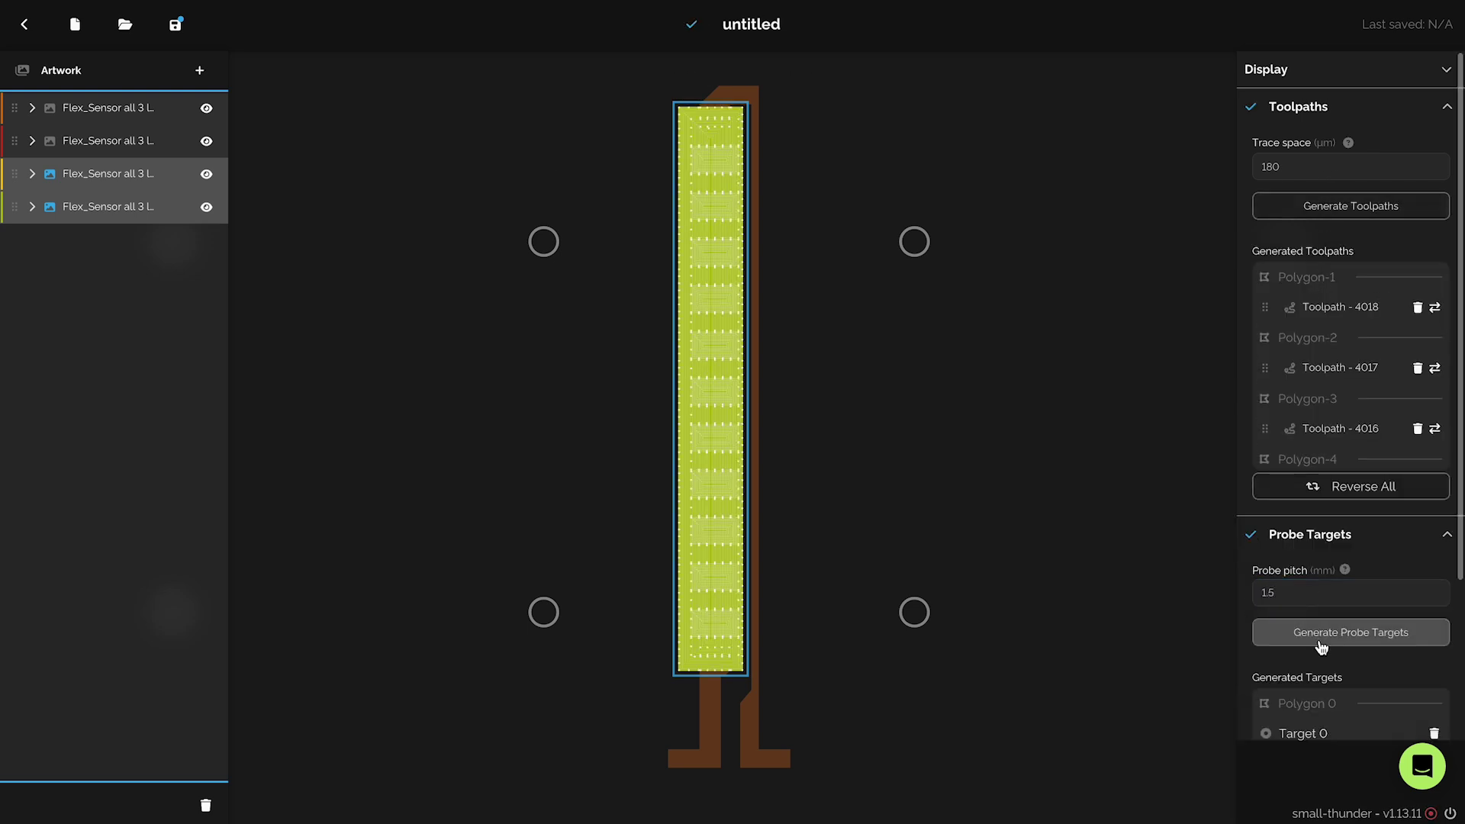
# Rename the untitled plan to 'Multilayer print' and save it.
pyautogui.click(746, 23)
pyautogui.write('Multilayer prin')
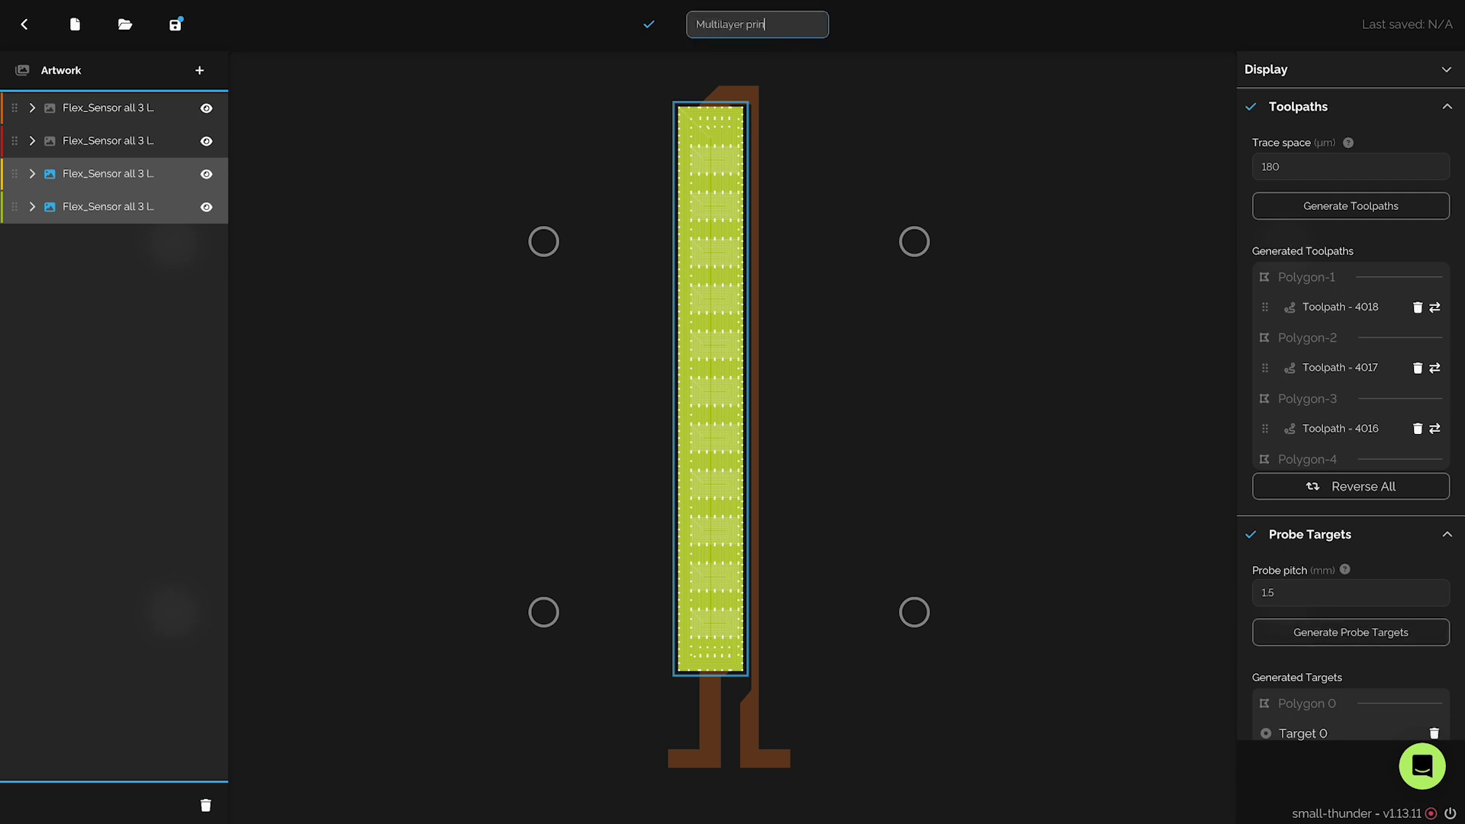
pyautogui.write('t')
pyautogui.click(867, 30)
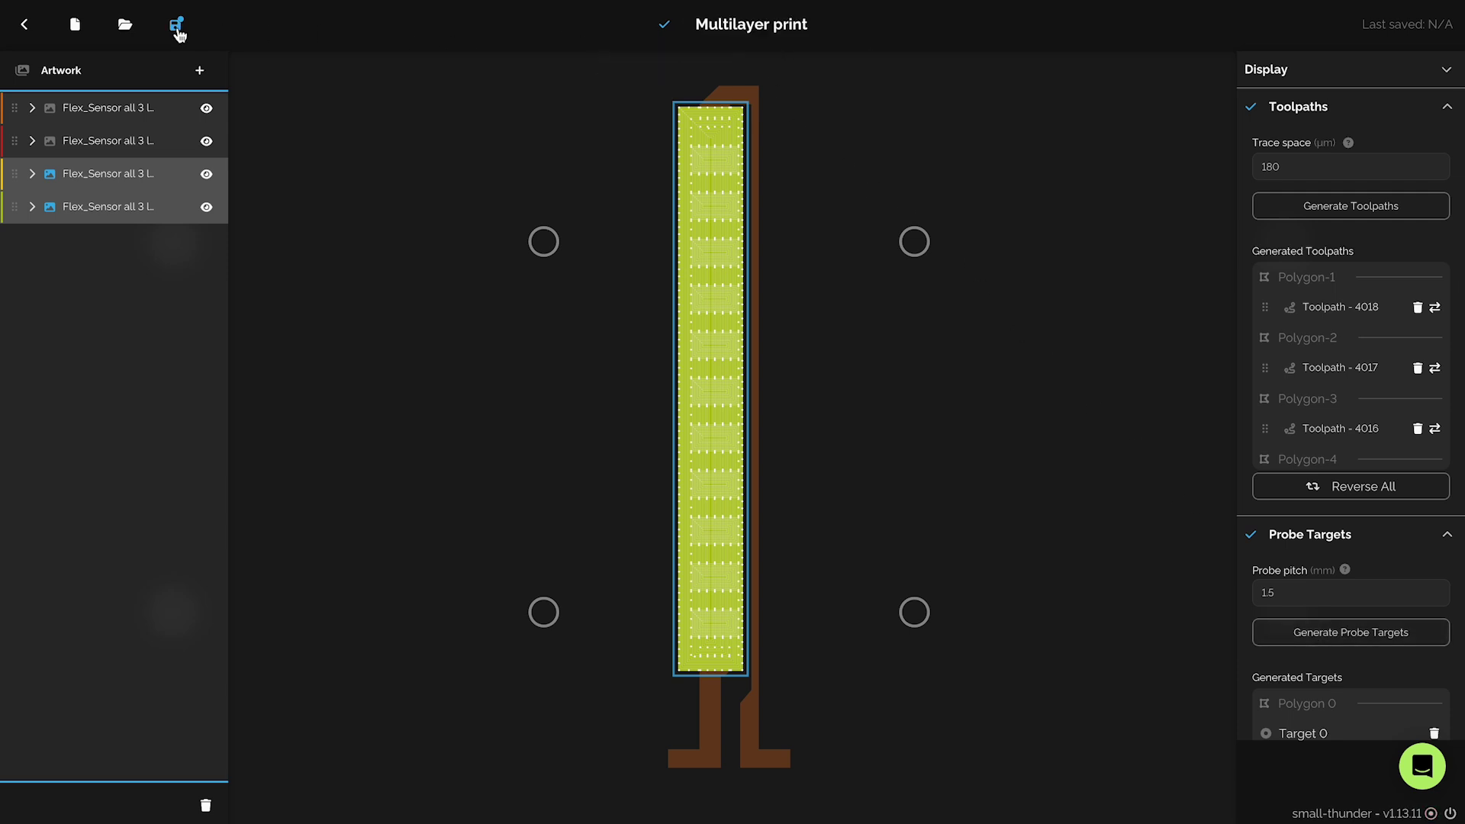
pyautogui.click(177, 28)
# Go Home, start Dispense, and choose the saved Multilayer print plan to list its artwork.
pyautogui.click(25, 27)
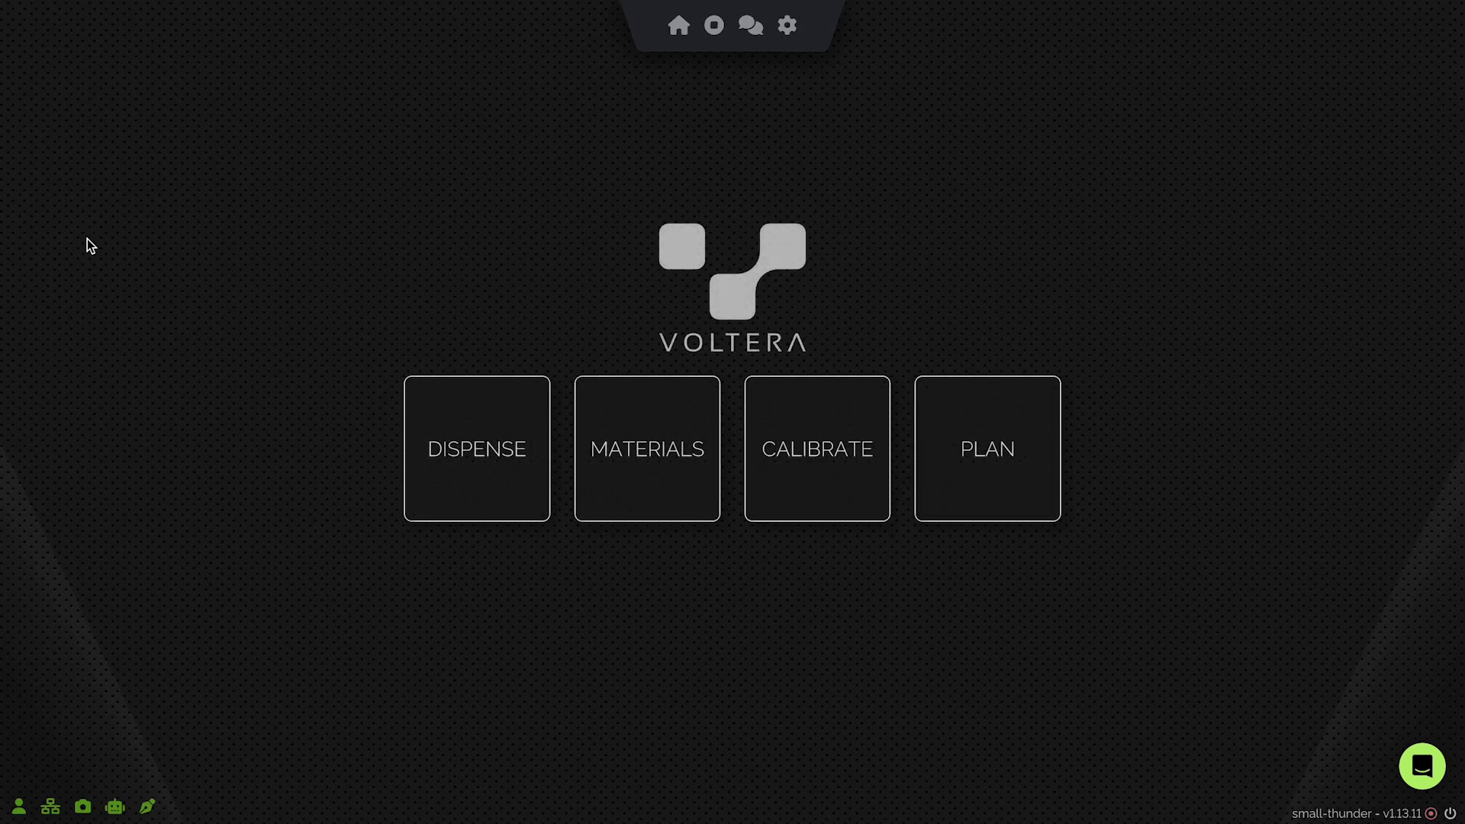
pyautogui.click(470, 451)
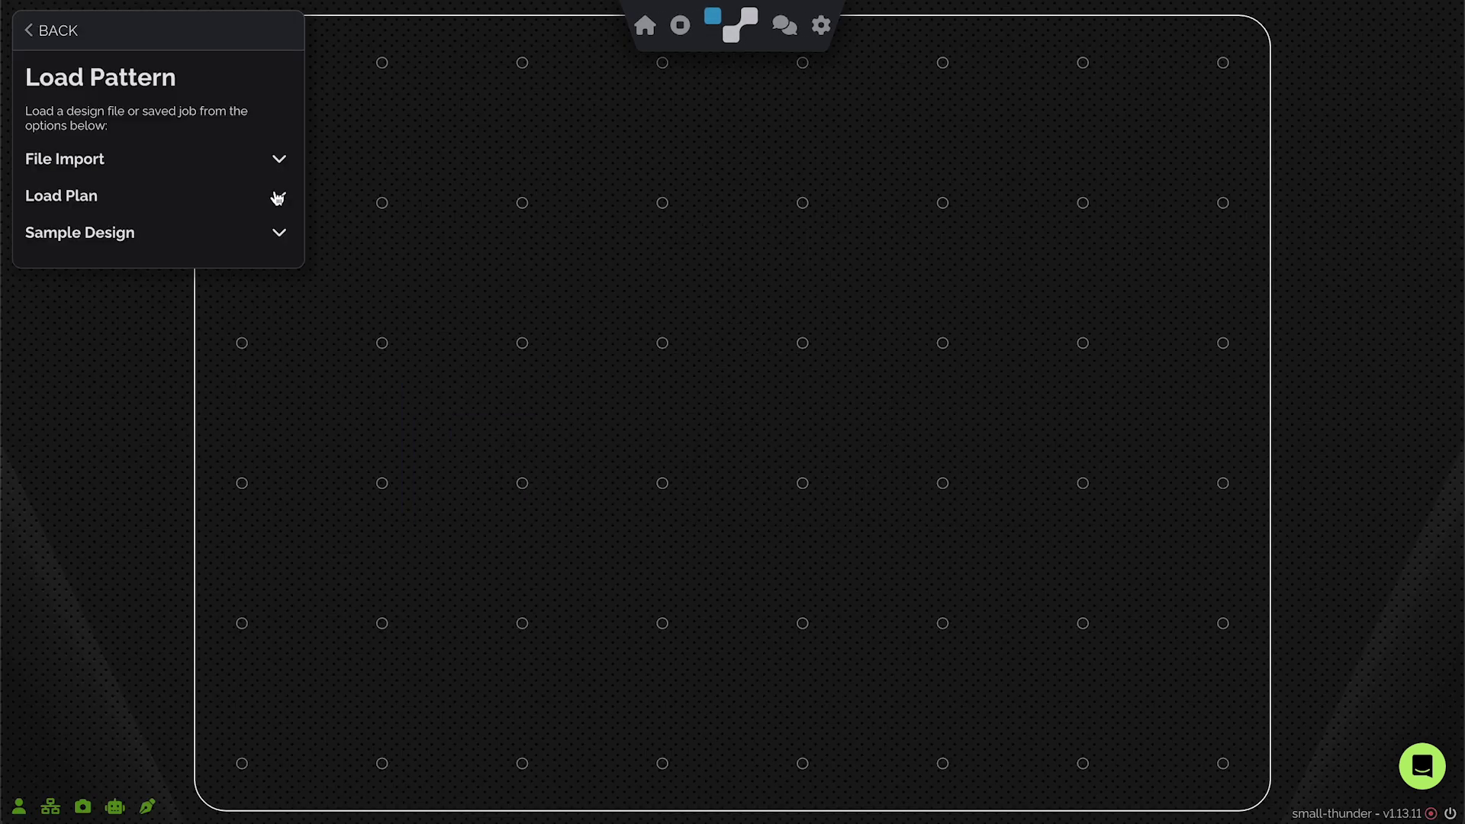
pyautogui.click(277, 197)
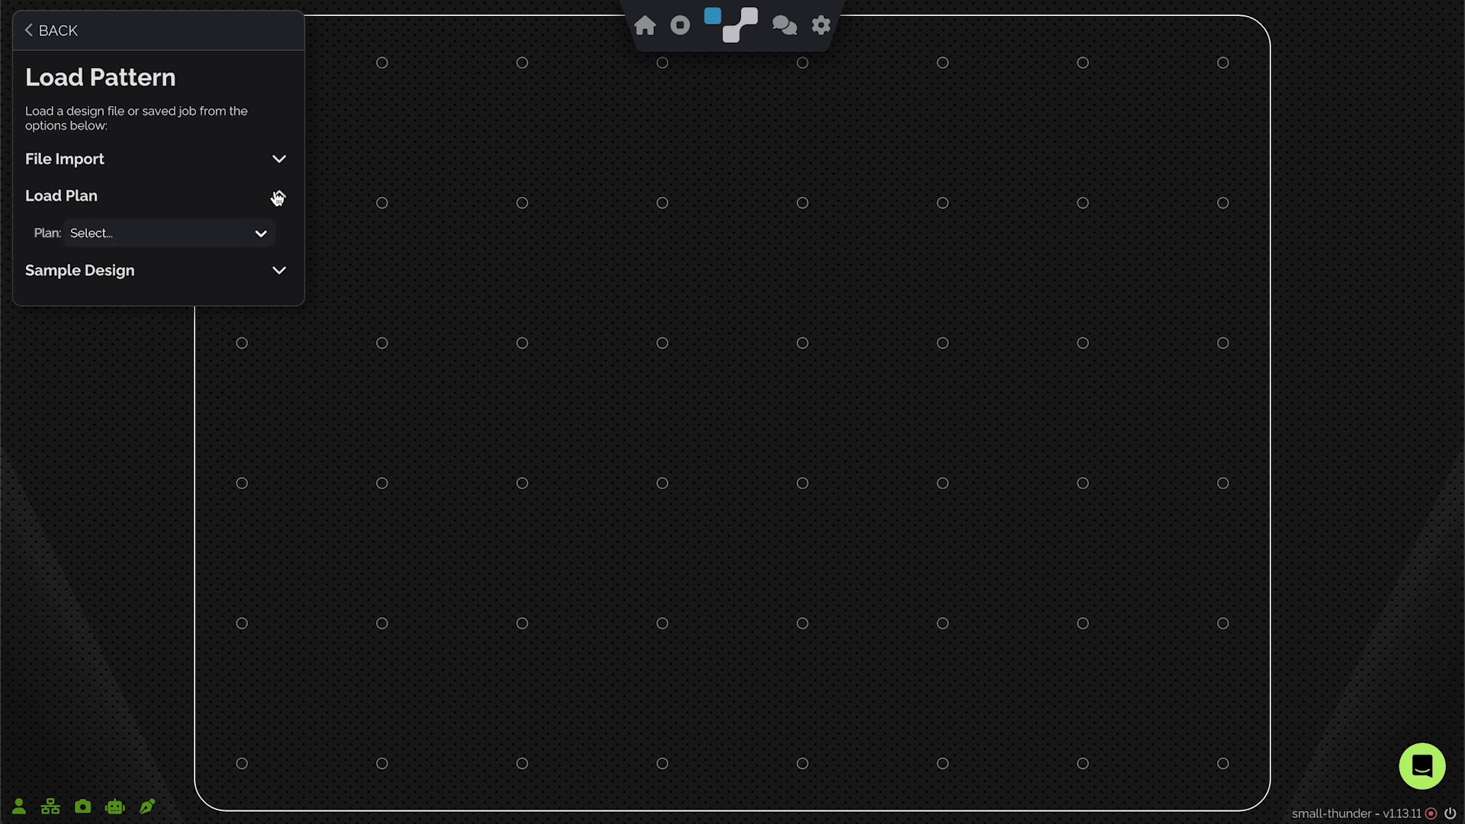
pyautogui.click(219, 237)
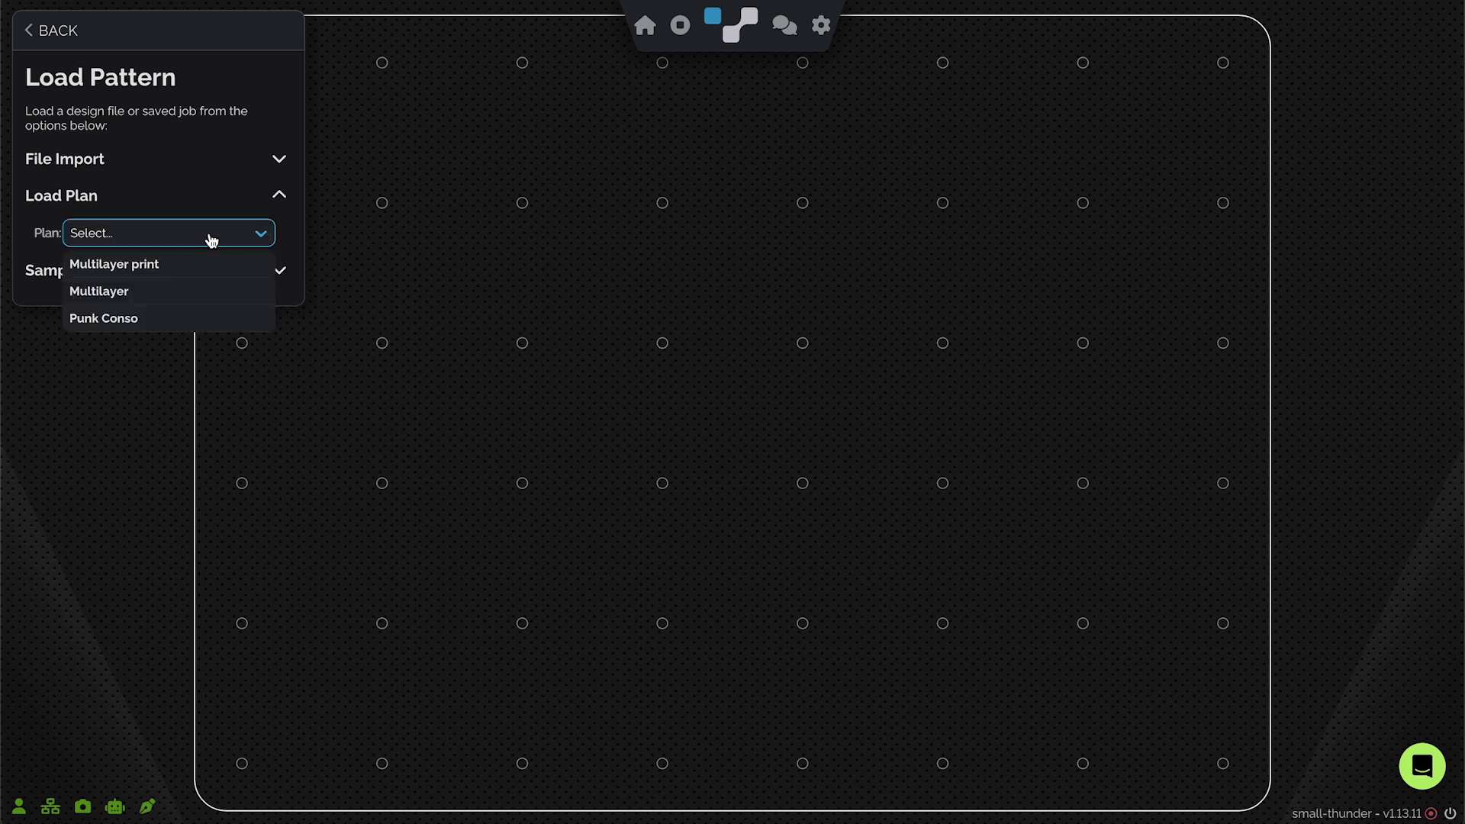
pyautogui.click(147, 274)
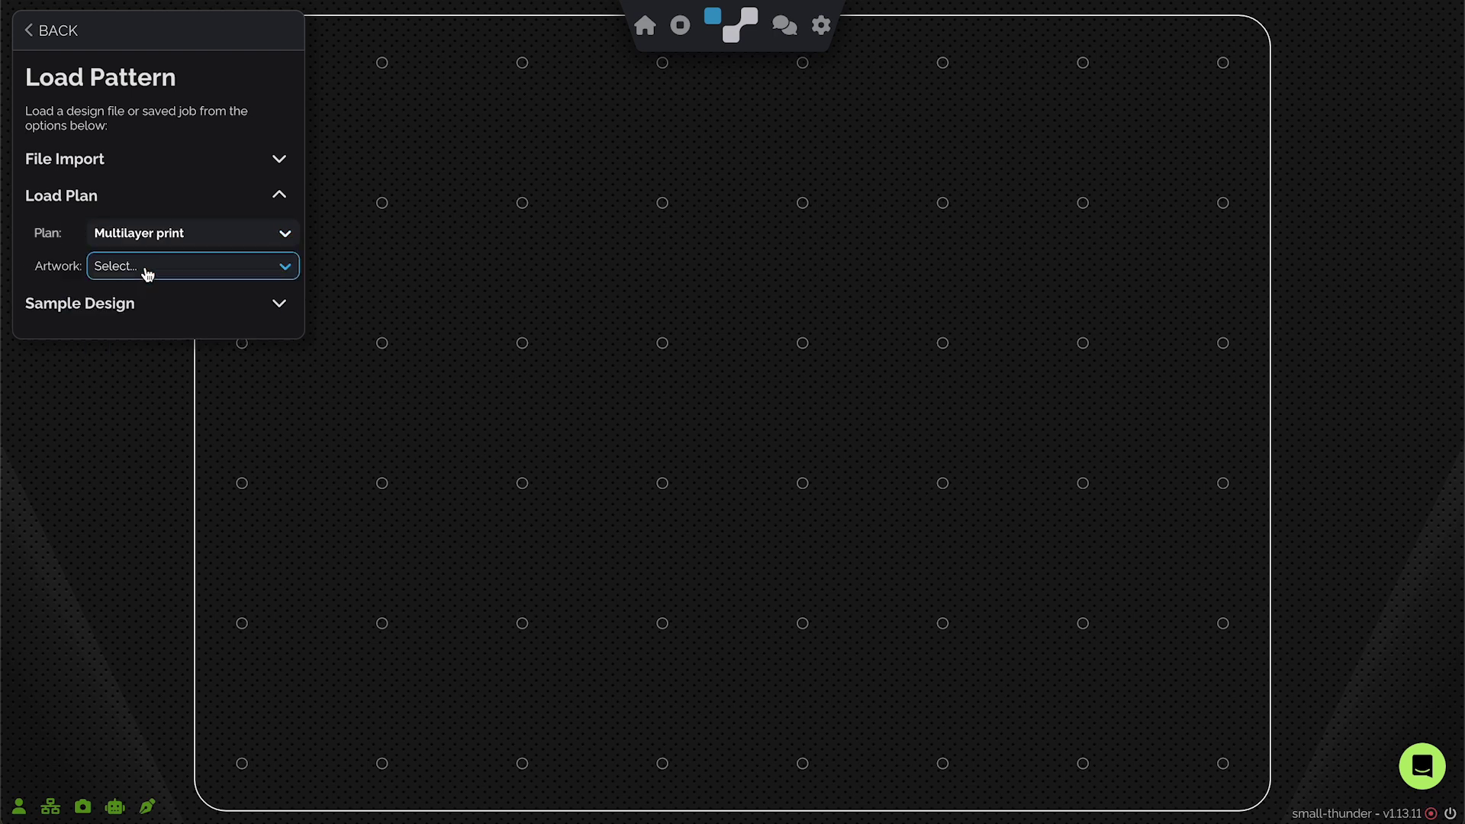
pyautogui.click(147, 274)
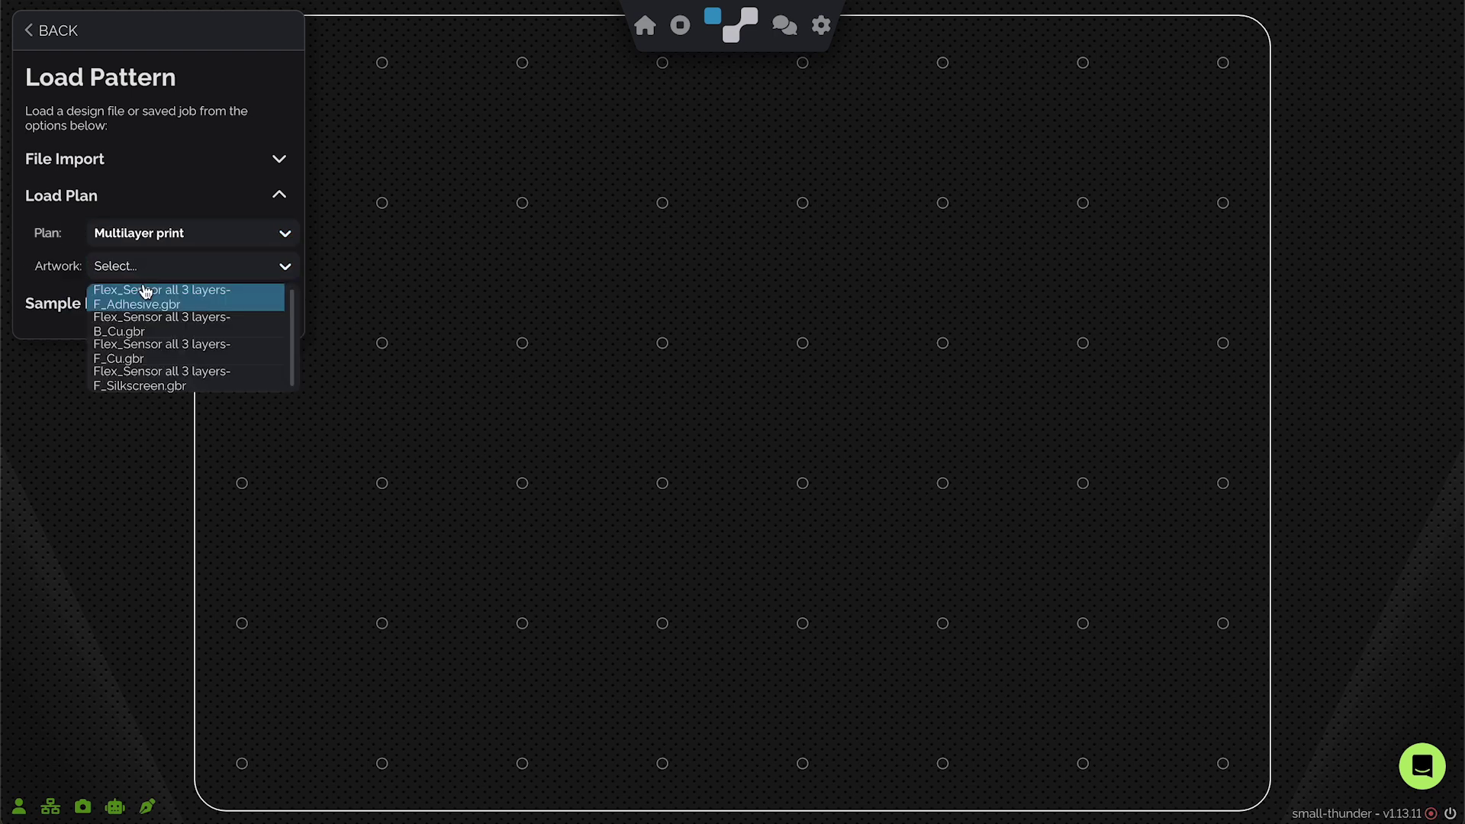